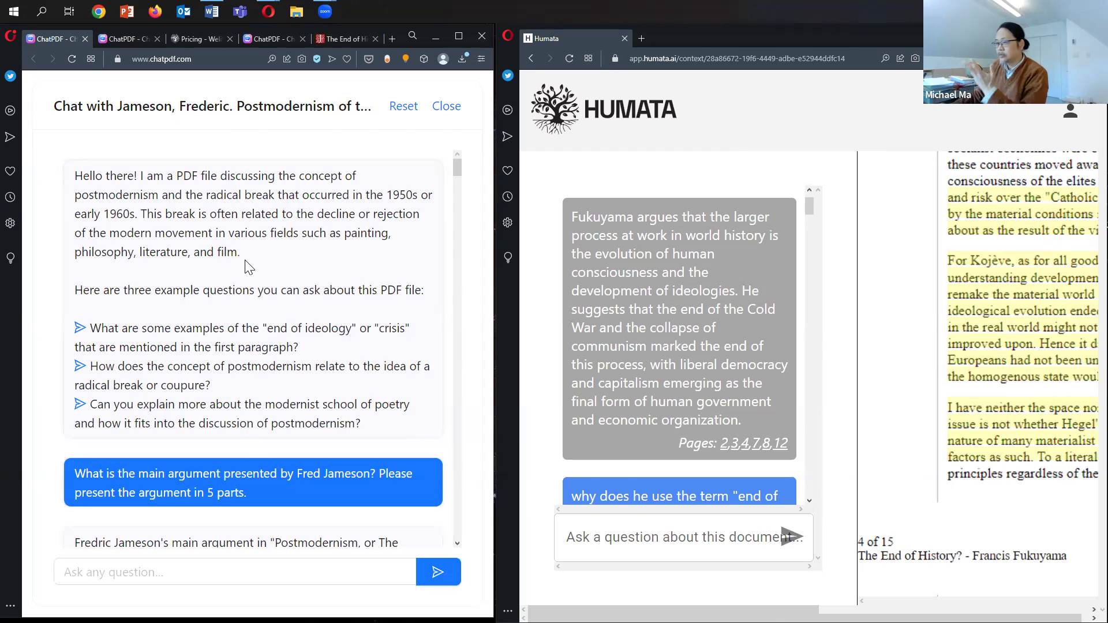
Open the Fukuyama - End of History.pdf chat in the second ChatPDF tab.
left_click(132, 42)
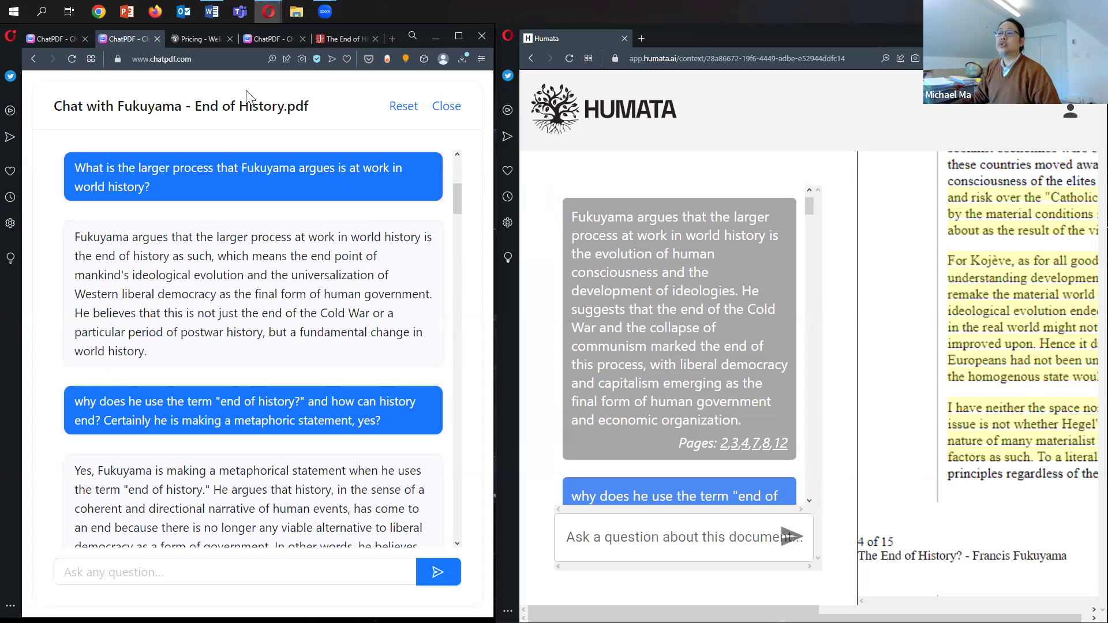
left_click(264, 37)
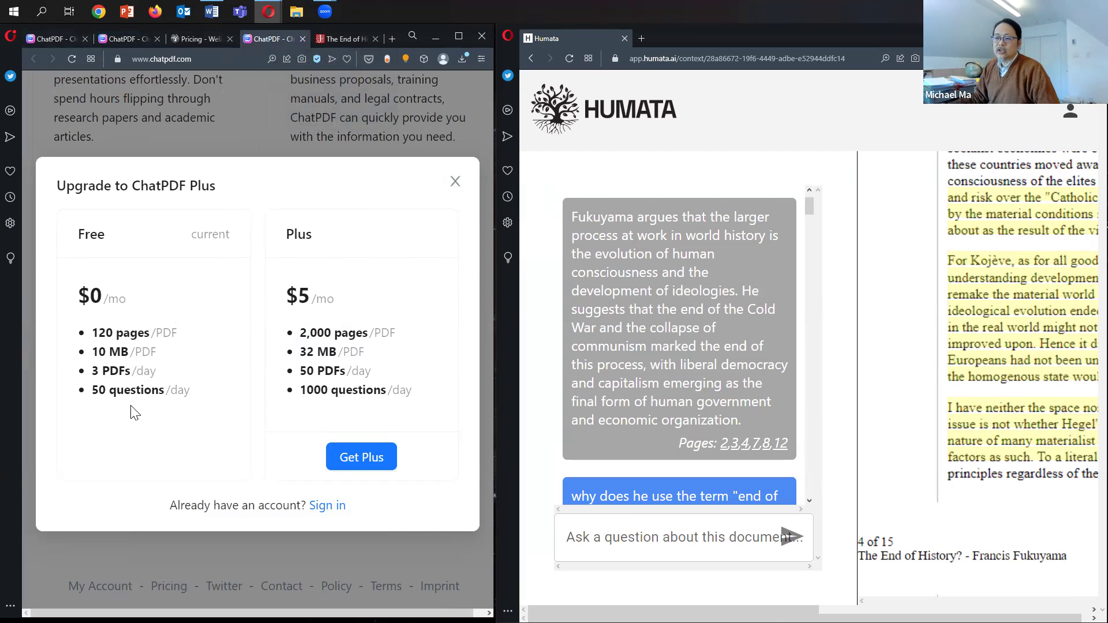
left_click(200, 39)
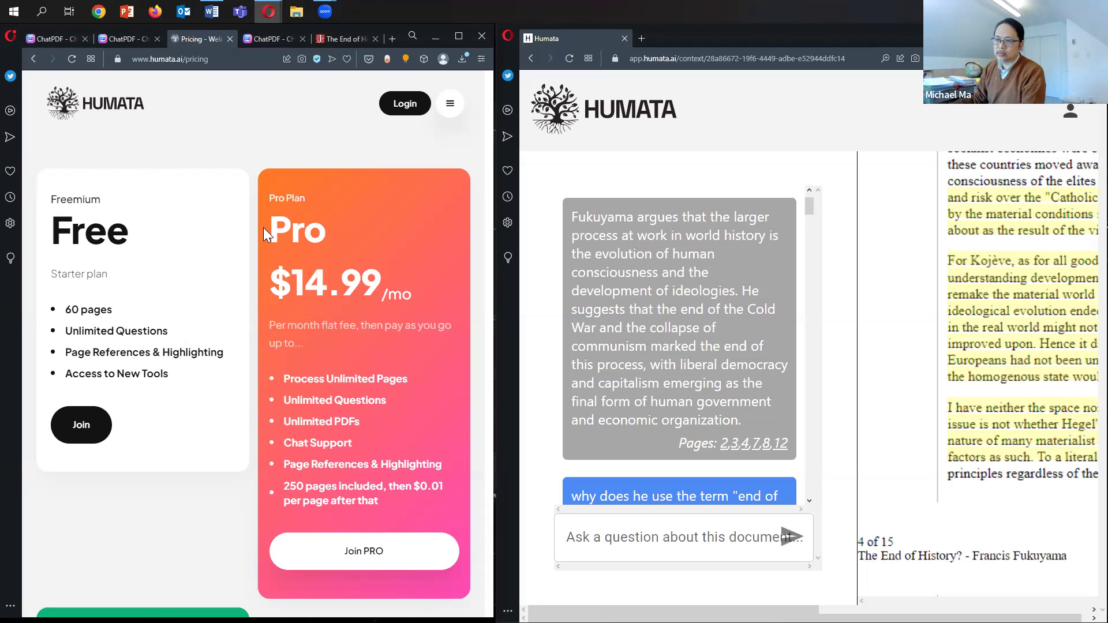
left_click(127, 38)
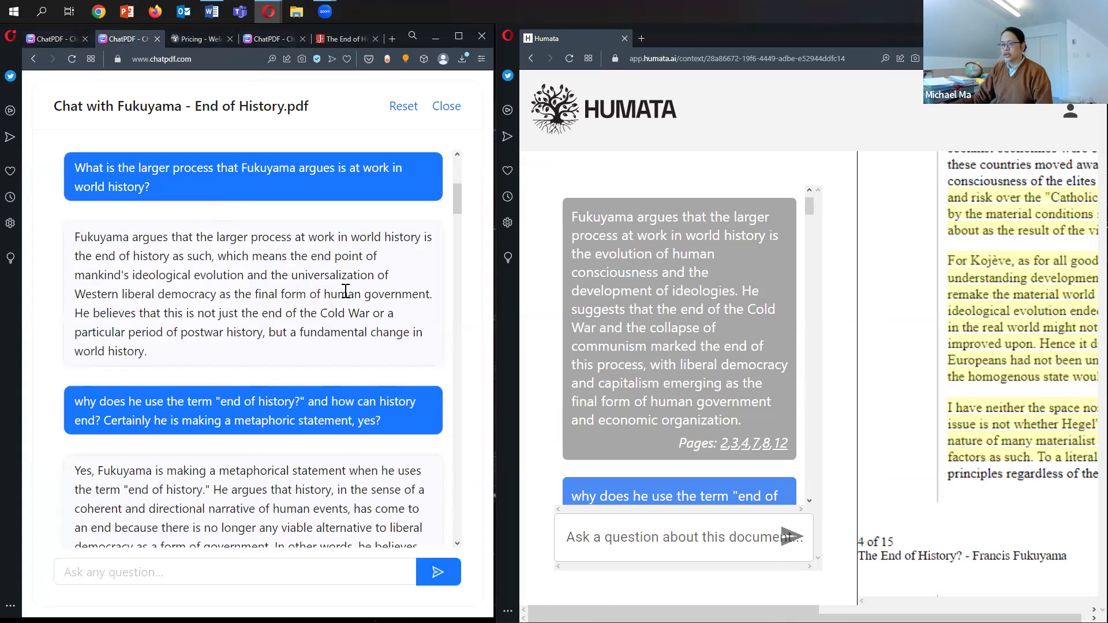
scroll(279, 326, "up", 1)
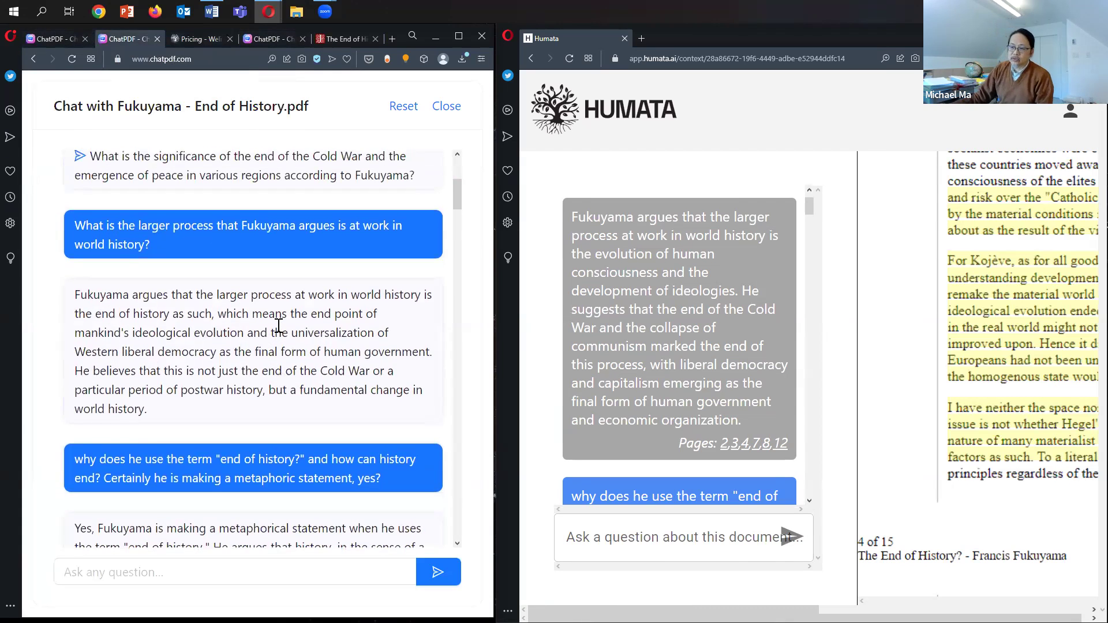
scroll(279, 326, "up", 5)
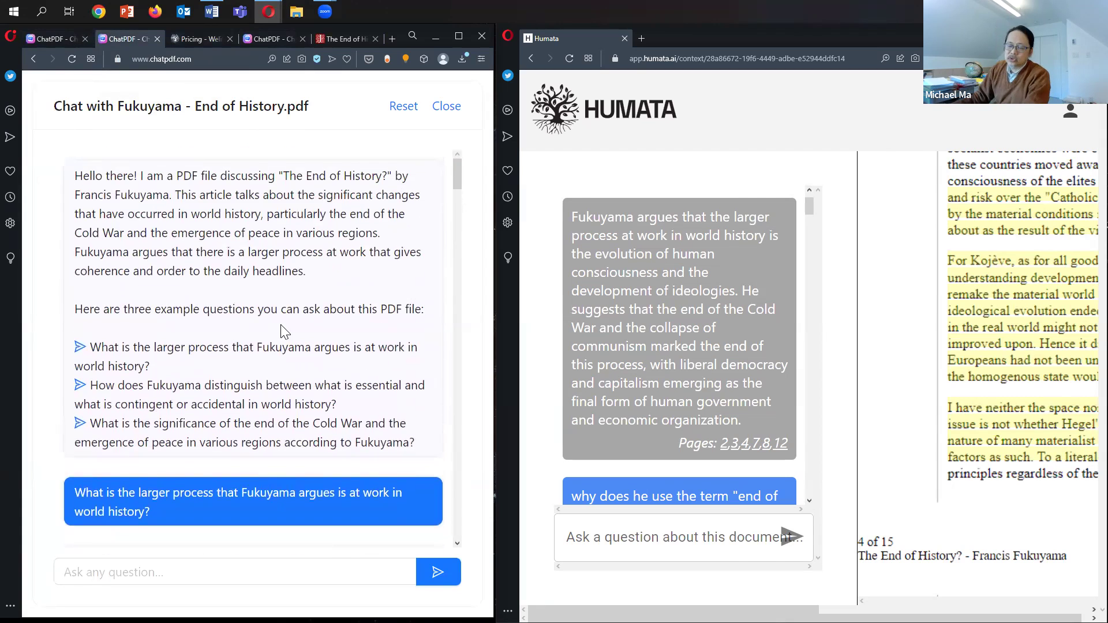
scroll(336, 288, "down", 5)
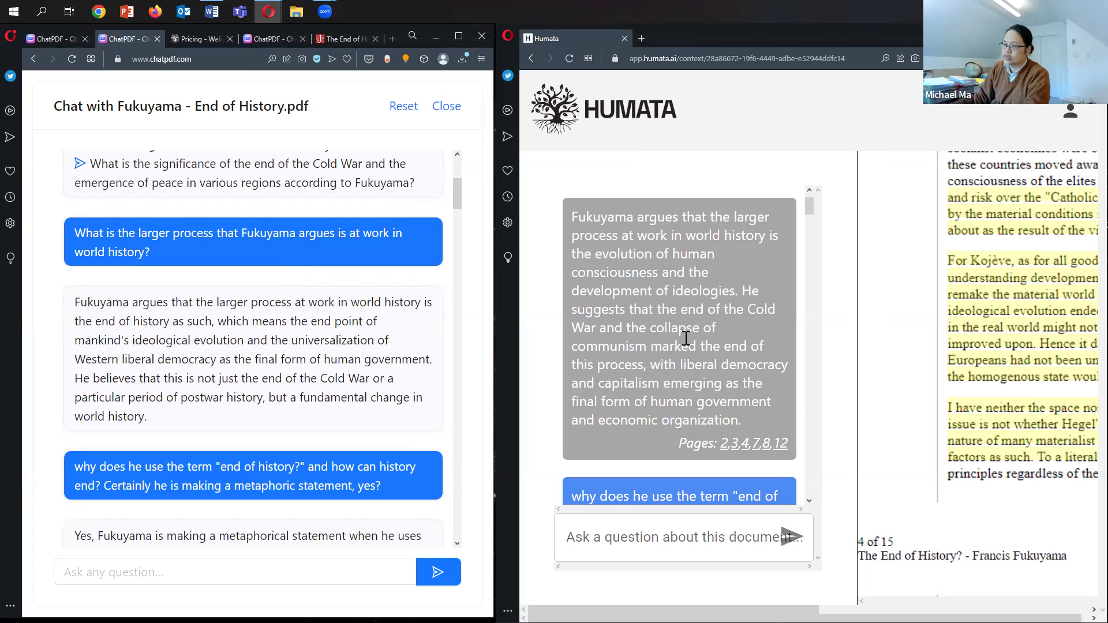
scroll(686, 338, "up", 1)
scroll(686, 339, "up", 1)
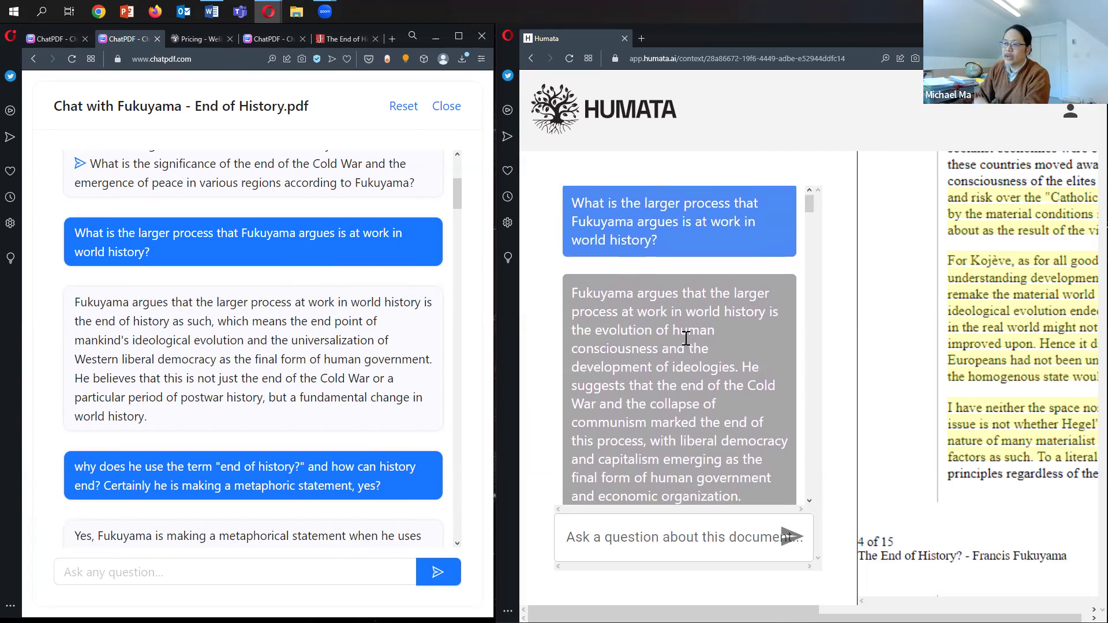
scroll(714, 347, "down", 2)
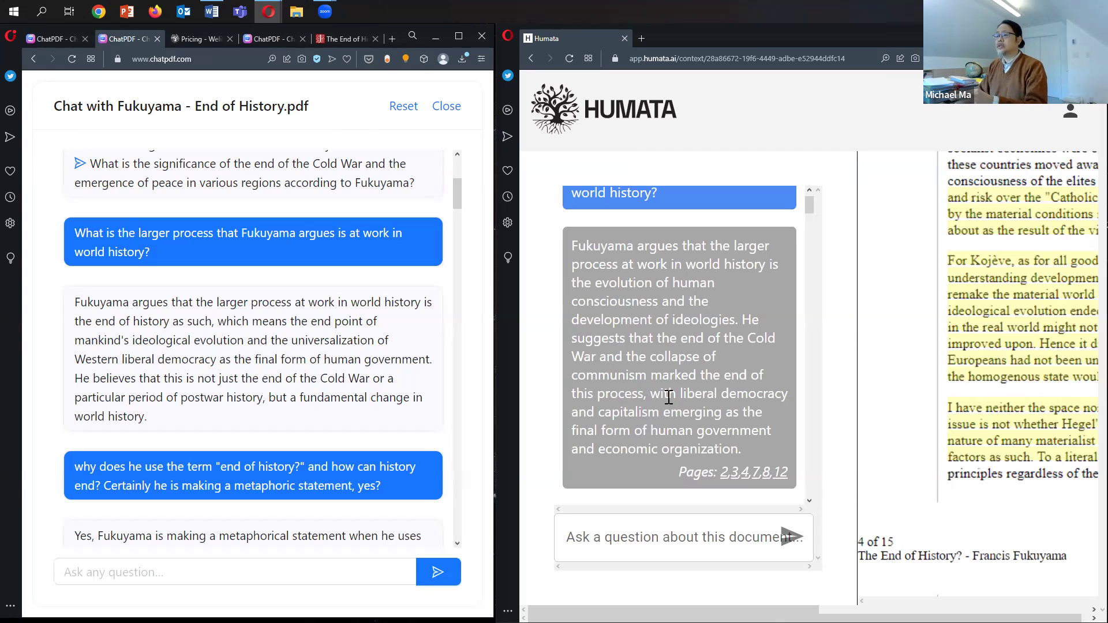
Select 'communism' in Humata's answer to show the cited Hegel and Kojève passage, then scroll ChatPDF down.
left_click_drag(651, 377, 575, 378)
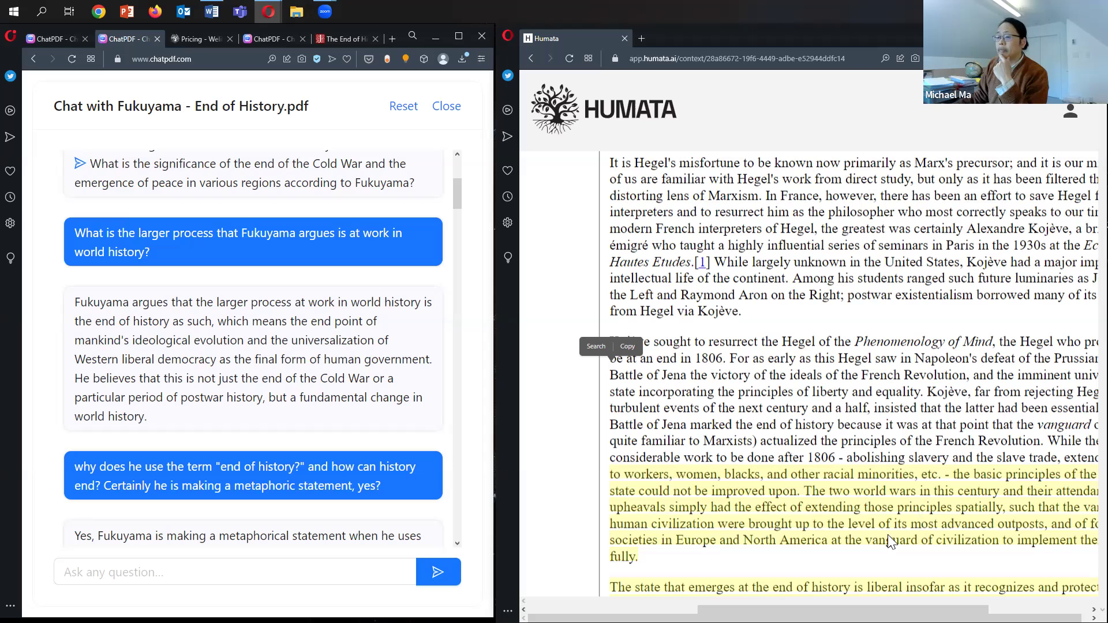
scroll(292, 424, "down", 2)
scroll(292, 424, "down", 4)
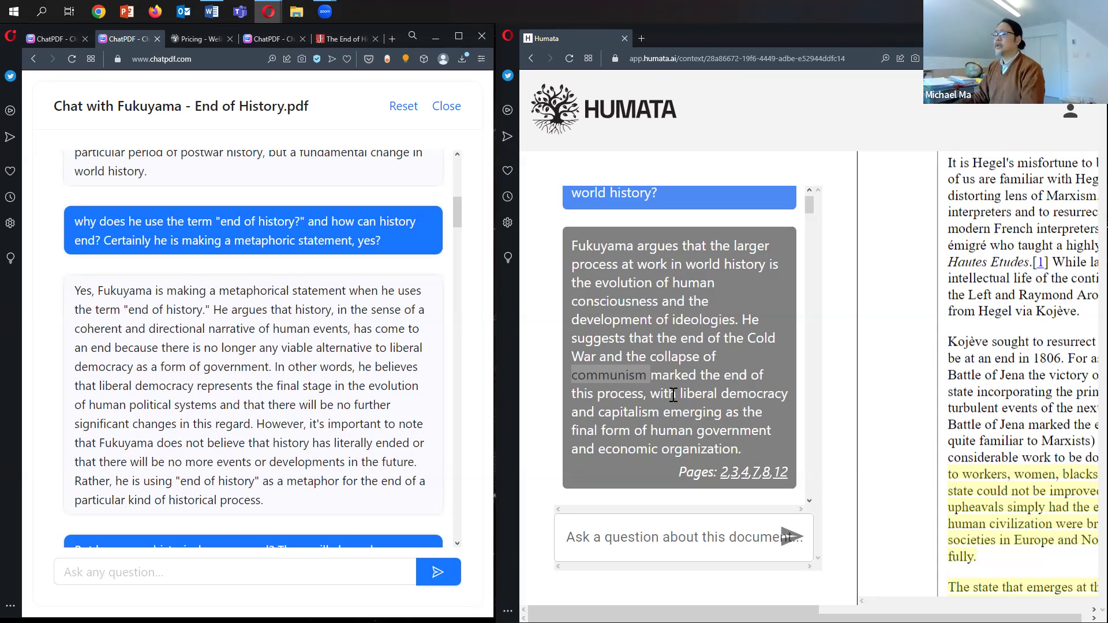
scroll(668, 390, "up", 1)
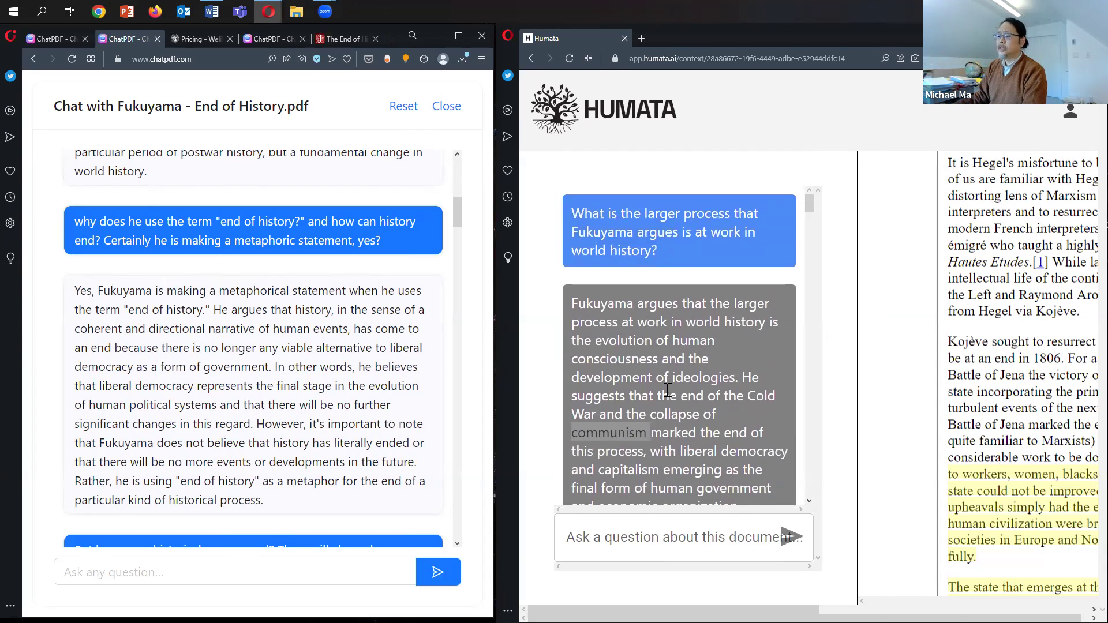
scroll(667, 391, "down", 5)
scroll(667, 390, "down", 2)
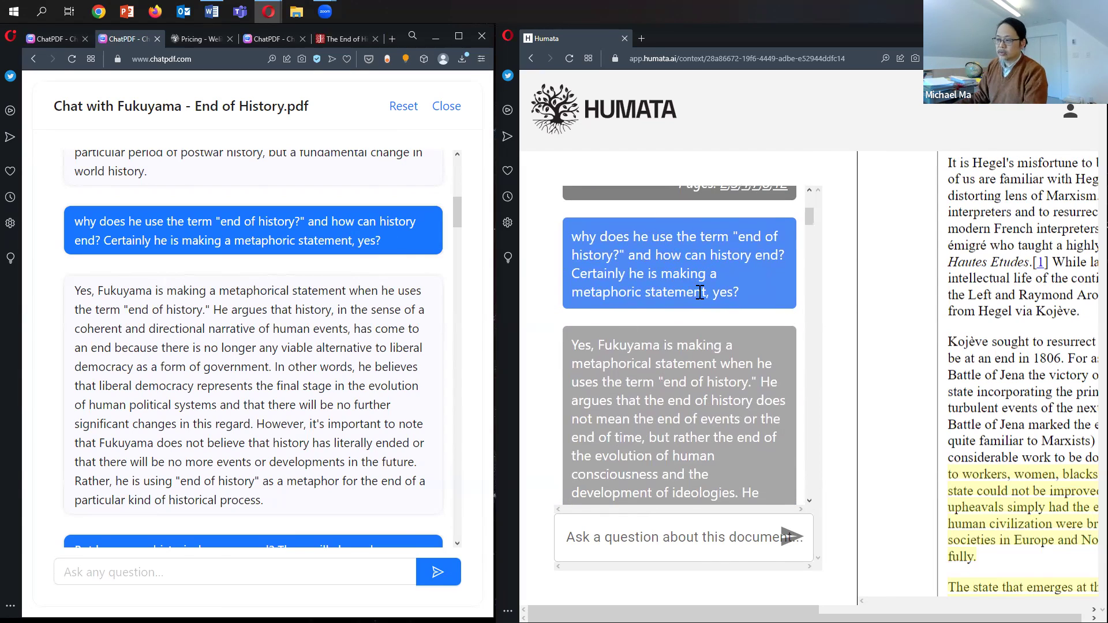
scroll(689, 289, "down", 2)
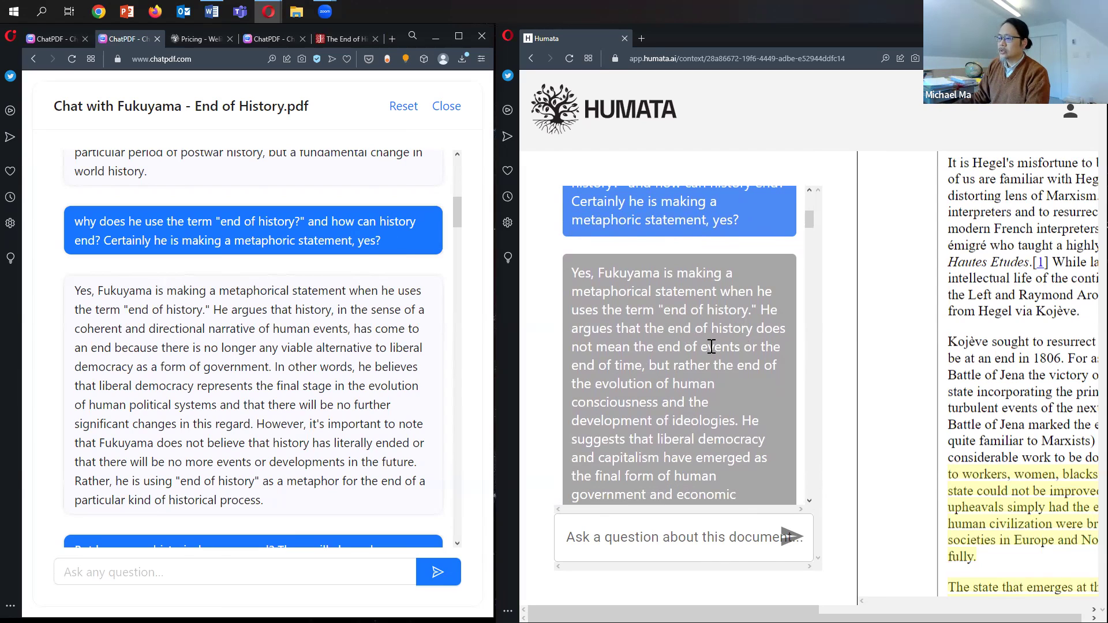
scroll(711, 347, "down", 1)
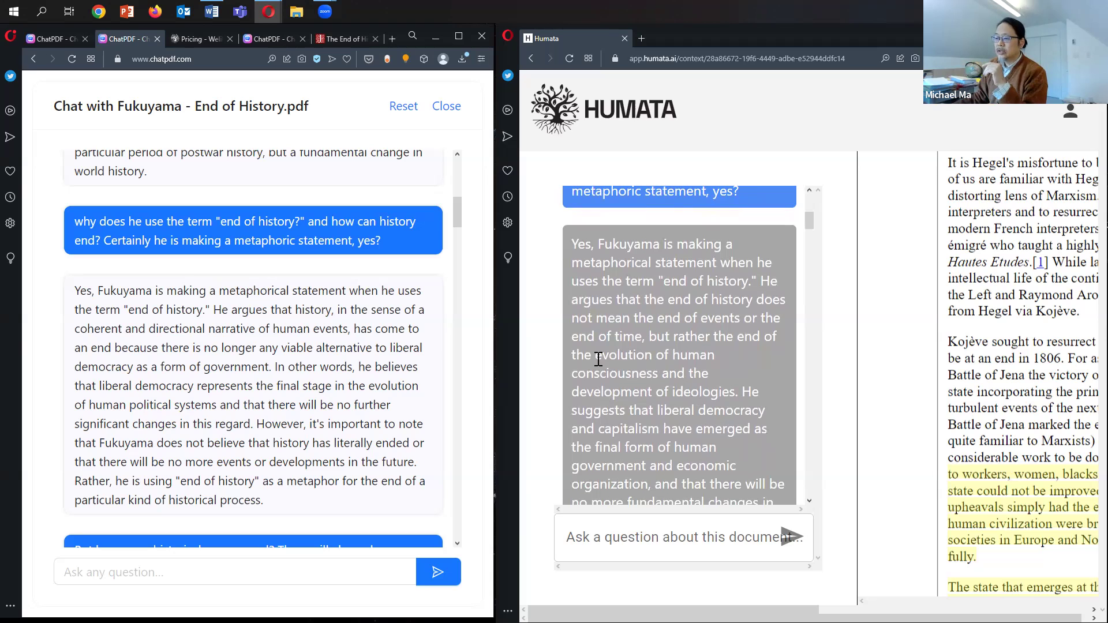
Highlight 'evolution of human consciousness' in Humata's answer and scroll the PDF to section I.
left_click_drag(597, 358, 657, 381)
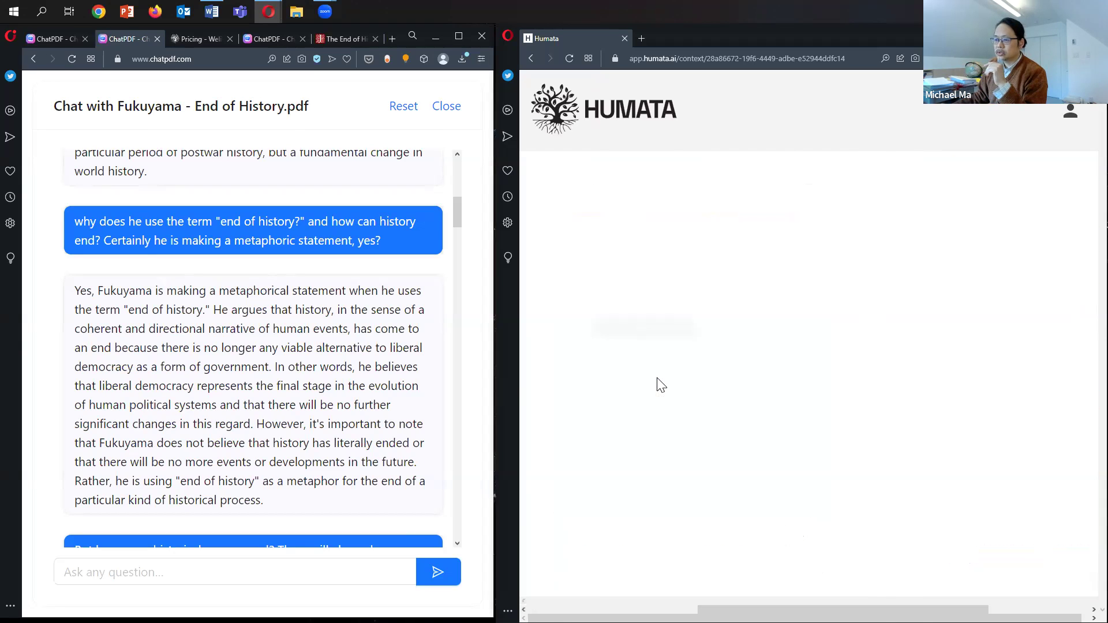
left_click(306, 398)
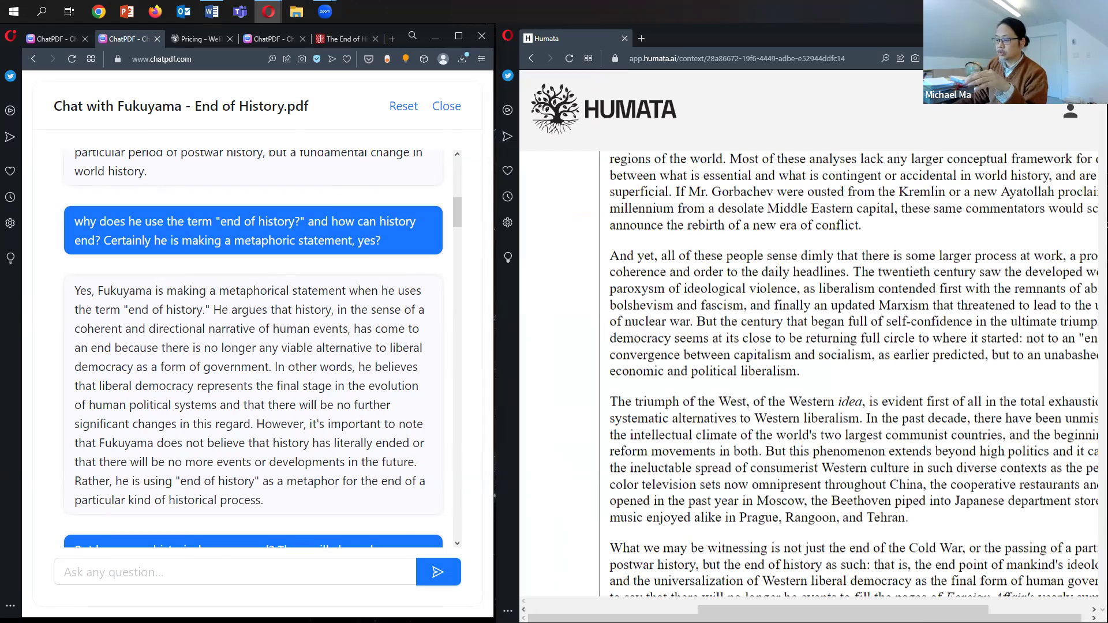
scroll(697, 379, "down", 3)
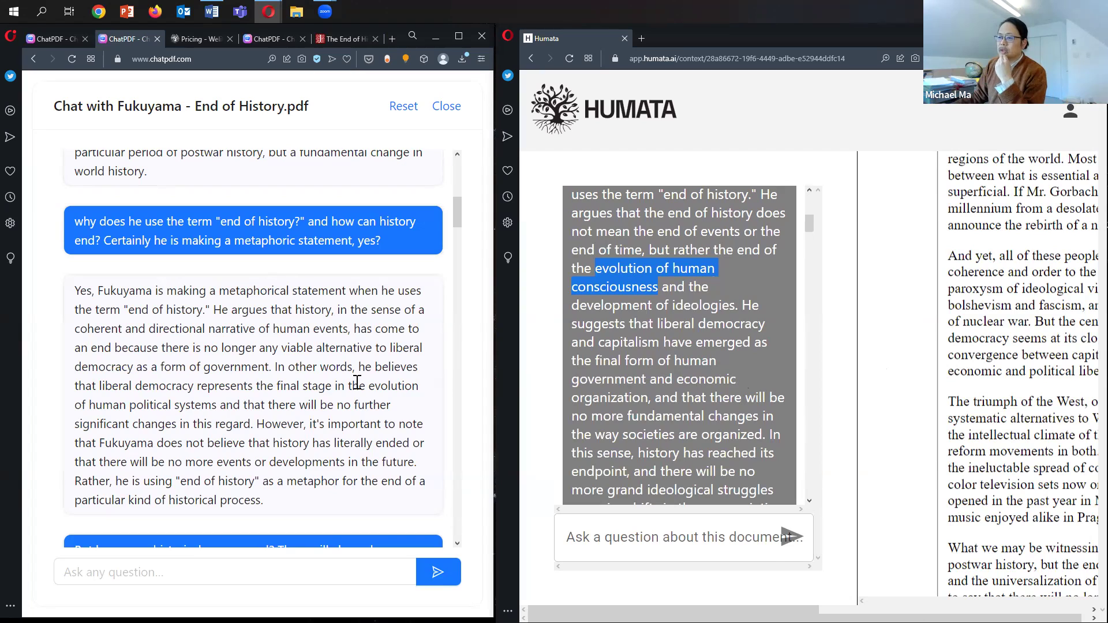
left_click(705, 317)
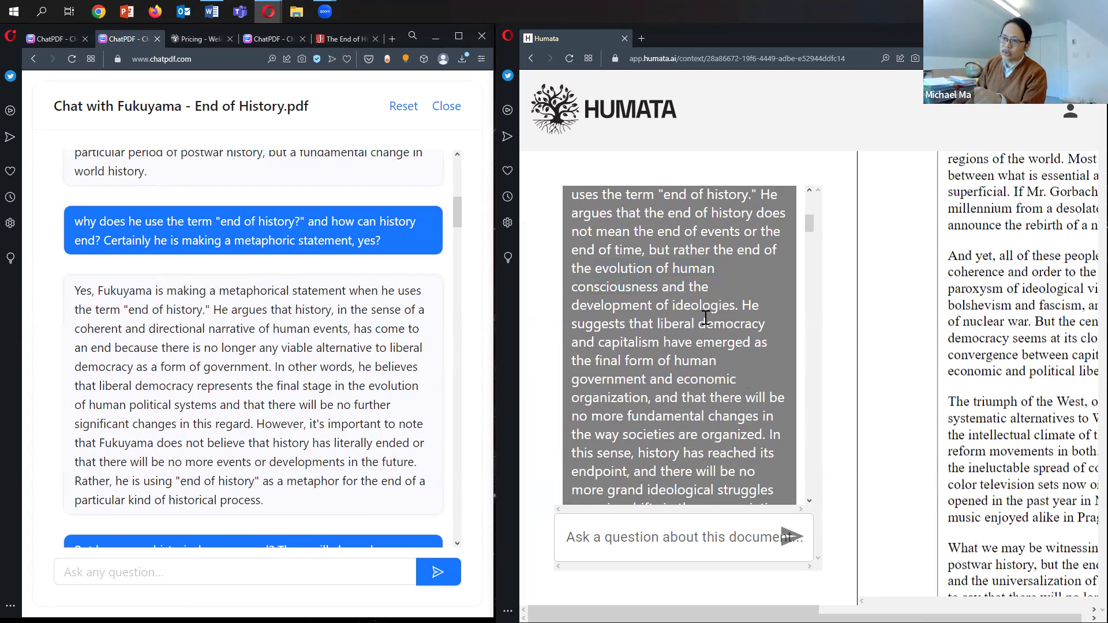
scroll(722, 318, "down", 6)
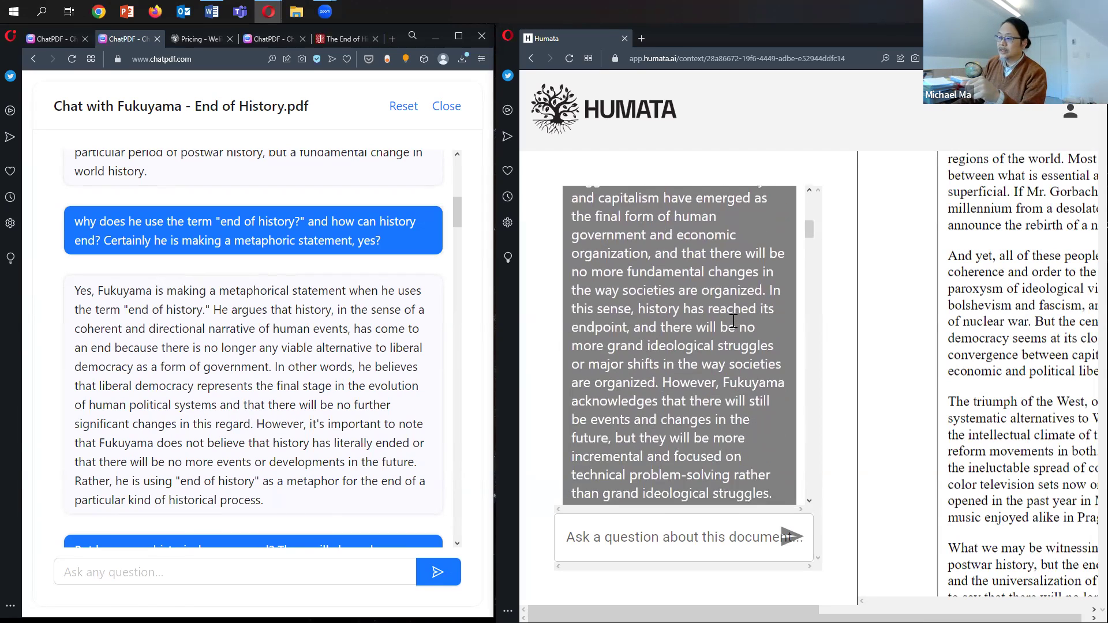
scroll(733, 321, "up", 1)
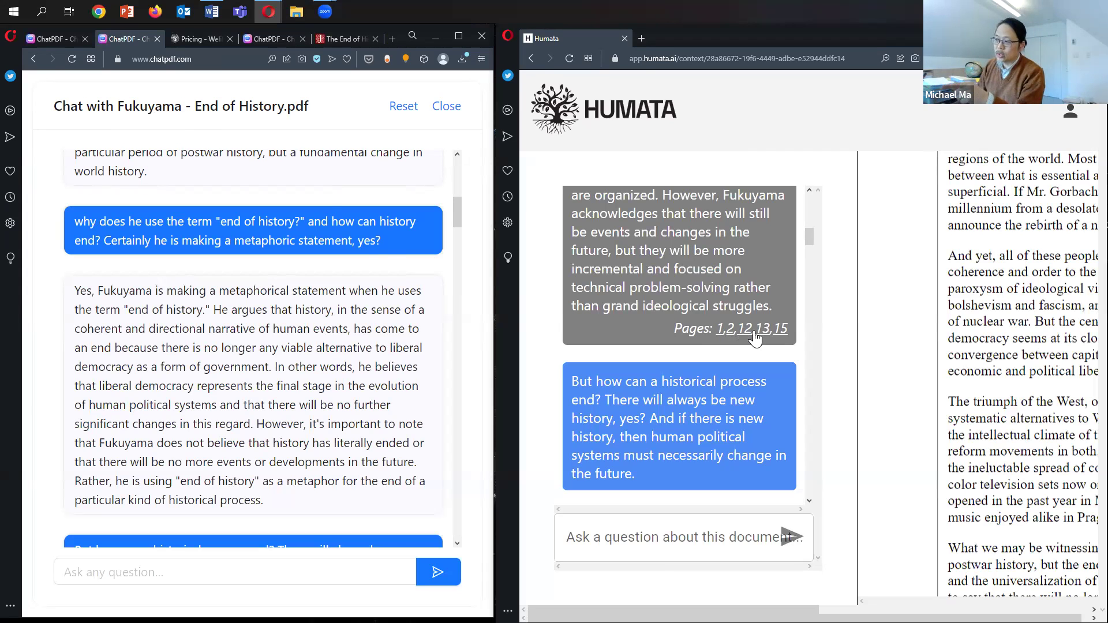
scroll(1043, 330, "down", 8)
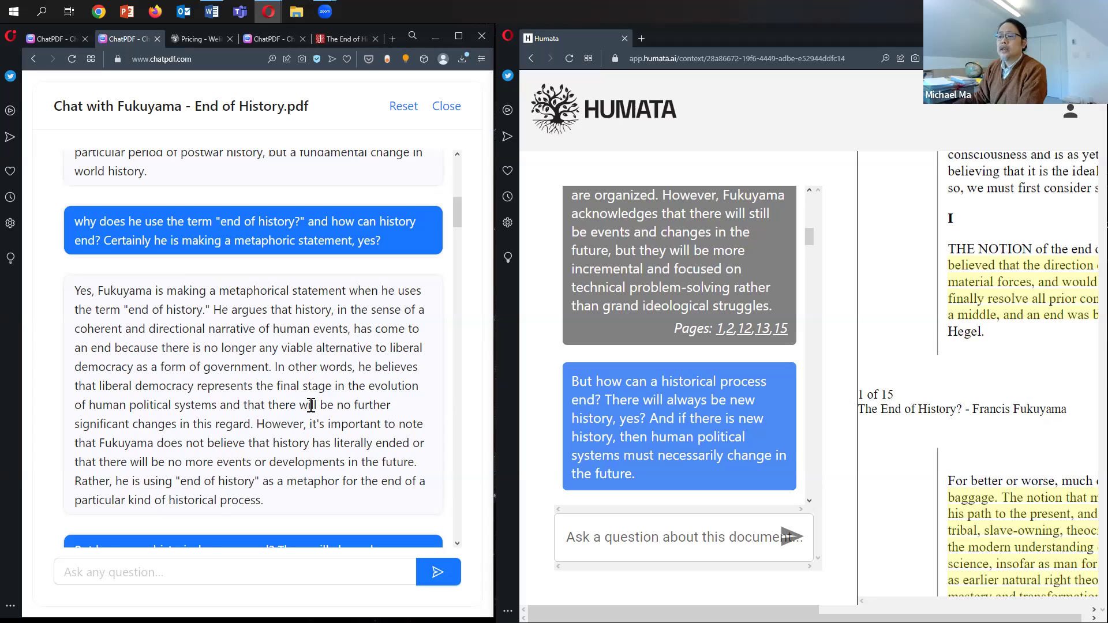
Compare the proof answers, highlighting 'human consciousness' in Humata and 'liberal democracy' in ChatPDF.
scroll(311, 405, "down", 4)
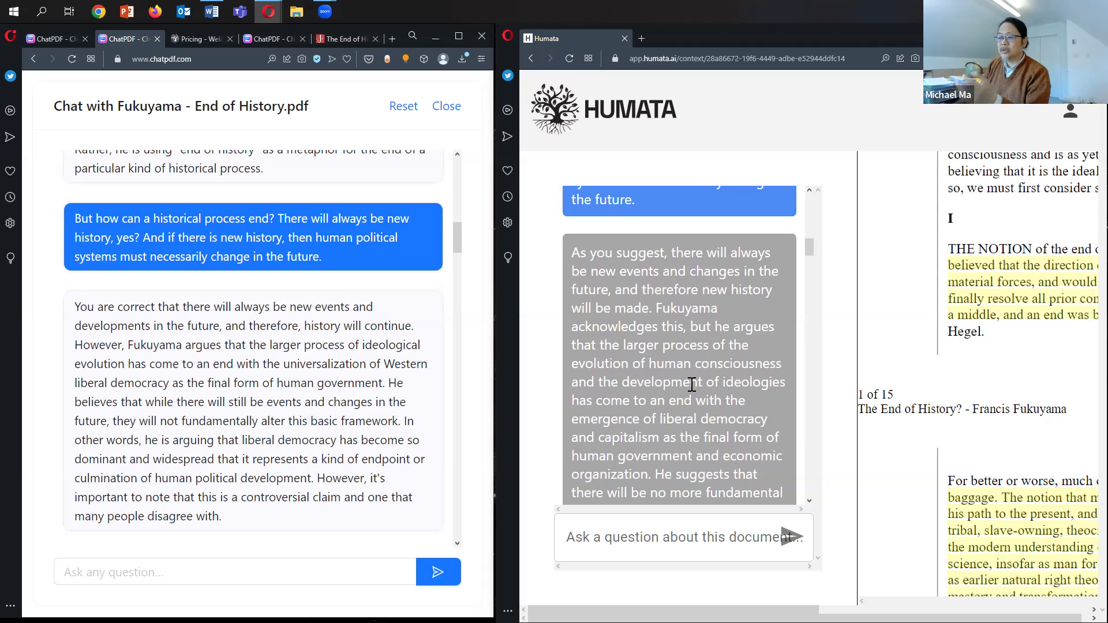
left_click_drag(650, 364, 783, 356)
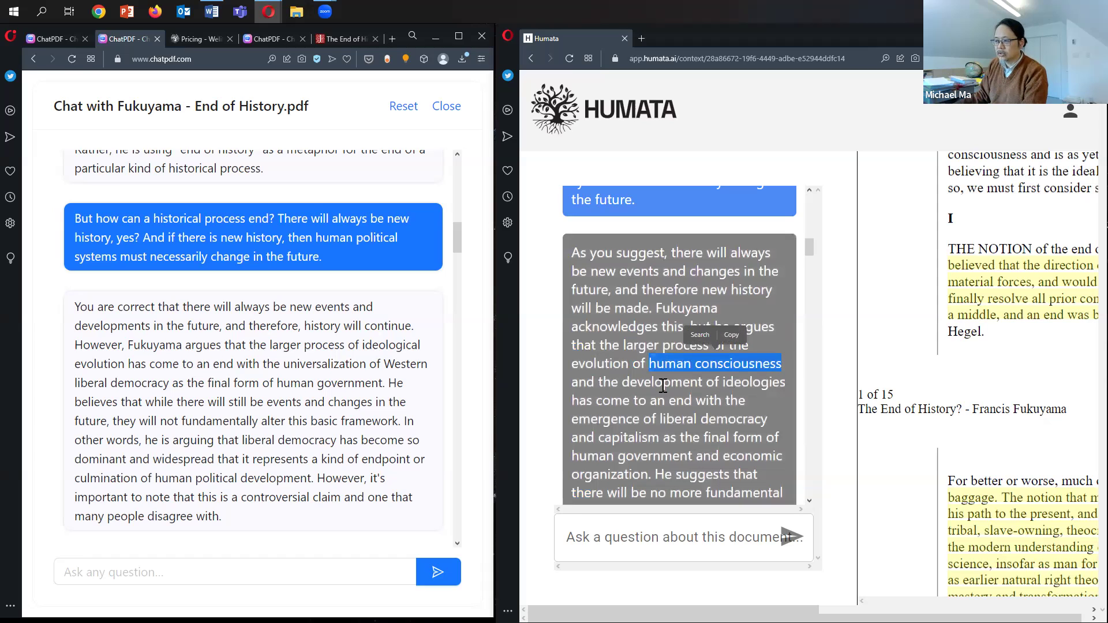
left_click(664, 385)
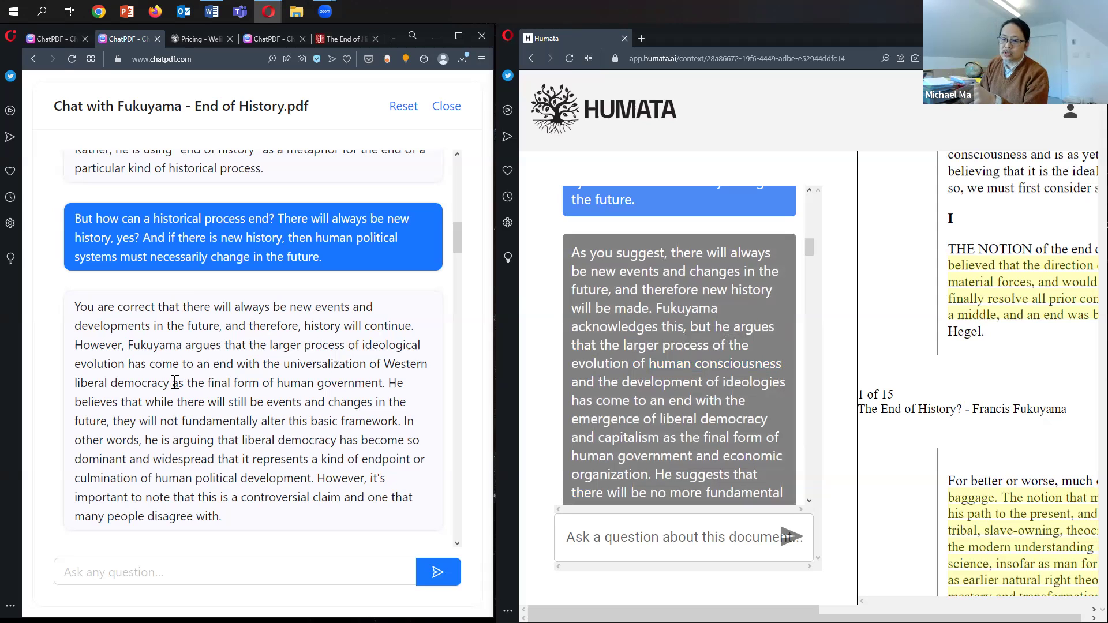
left_click_drag(169, 383, 72, 384)
scroll(255, 367, "down", 5)
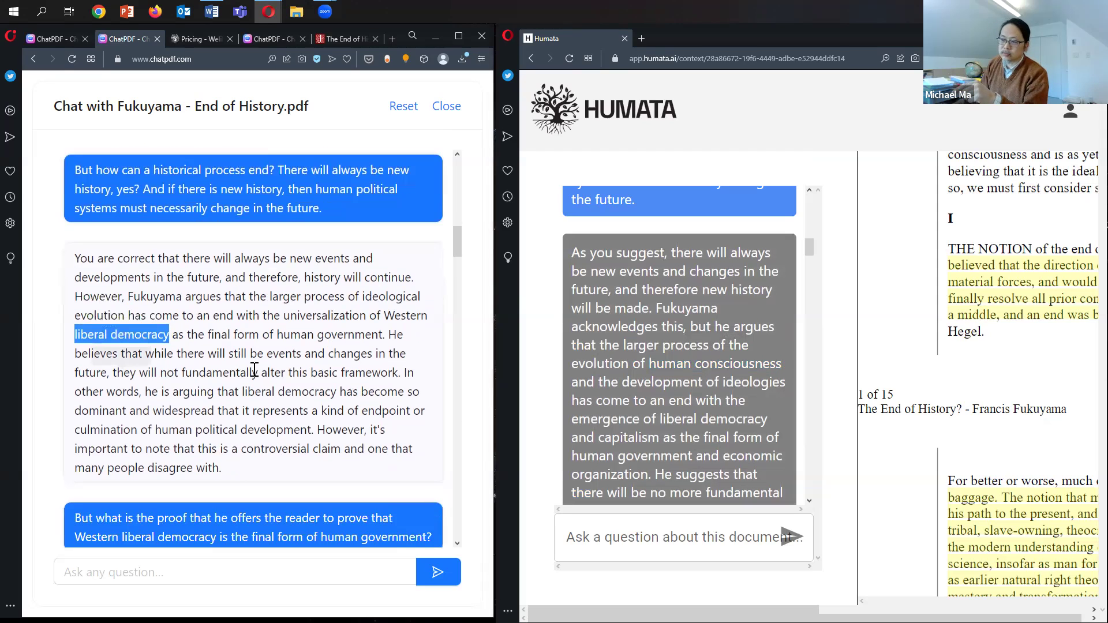
scroll(254, 370, "down", 1)
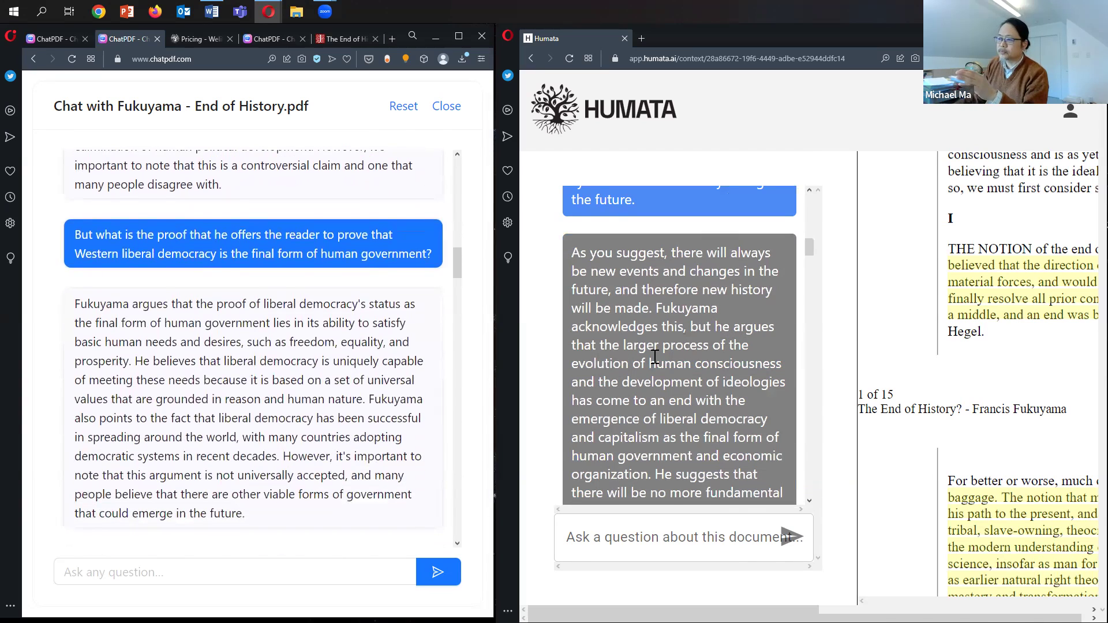
Read both proof answers, then reach ChatPDF's reply on whether freedom, equality and prosperity are universal.
scroll(654, 359, "down", 4)
scroll(655, 359, "down", 4)
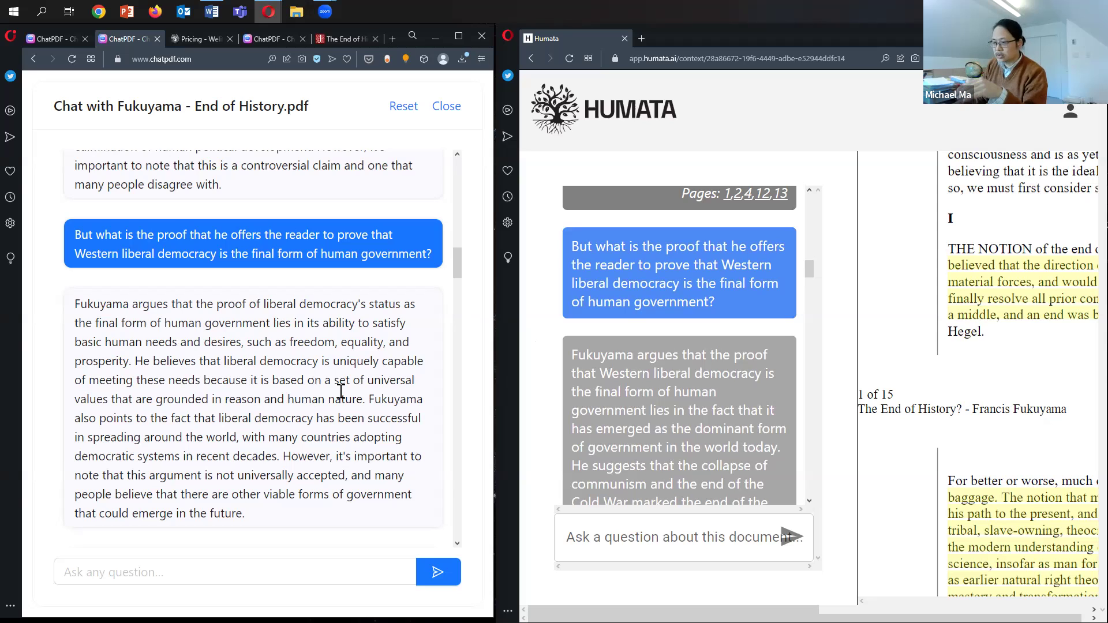
scroll(715, 404, "down", 2)
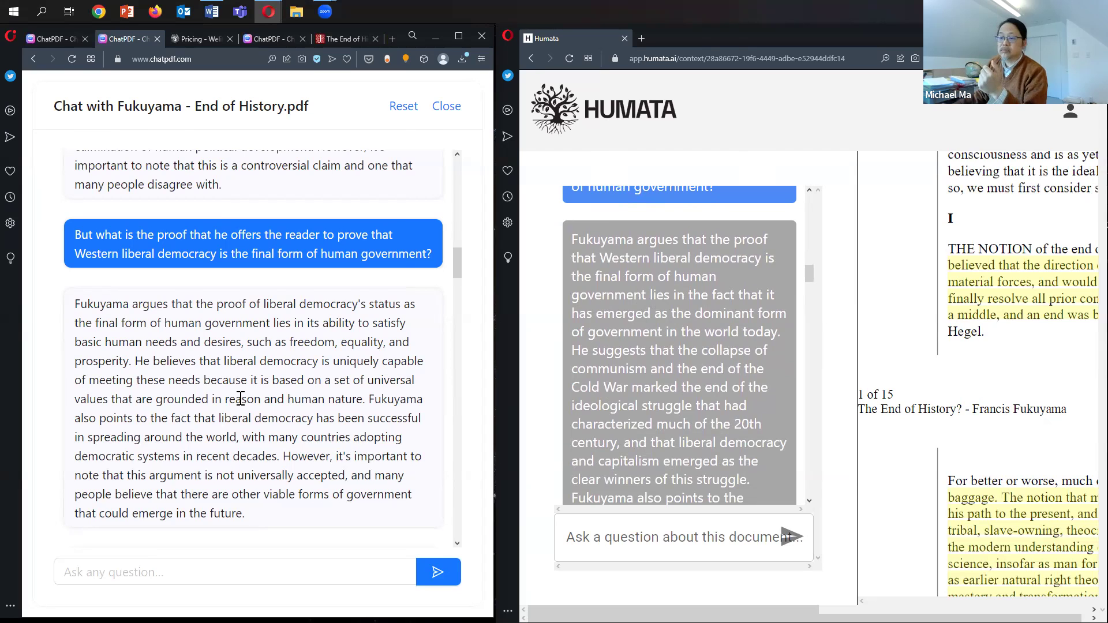
scroll(241, 399, "down", 7)
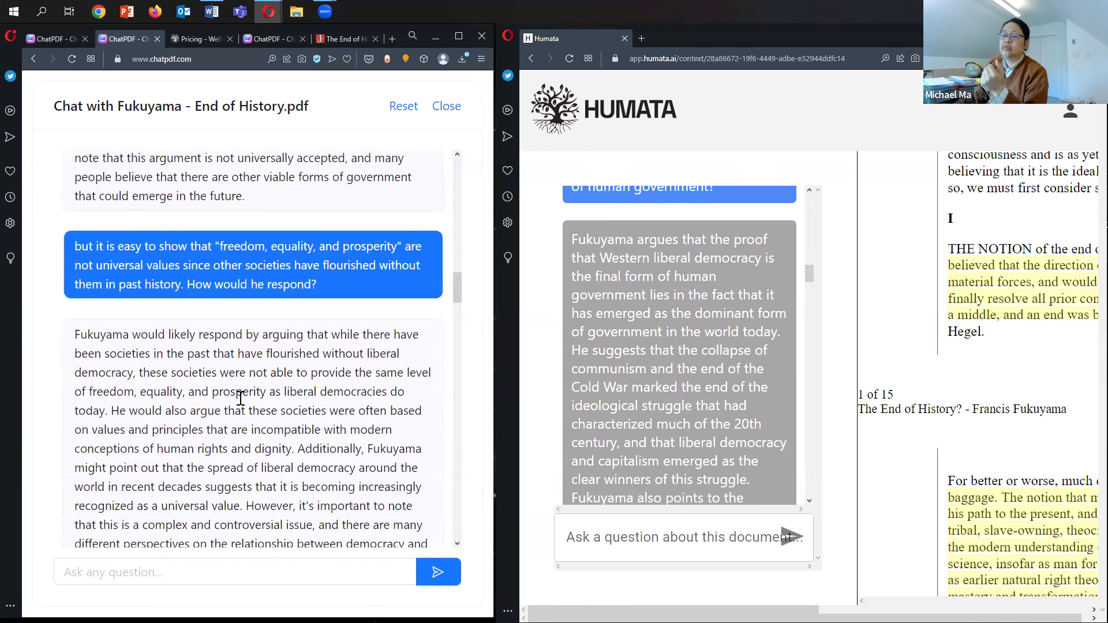
Read Humata's universal-values reply and ChatPDF's answer calling the claim rhetorical, not literal.
scroll(681, 356, "down", 8)
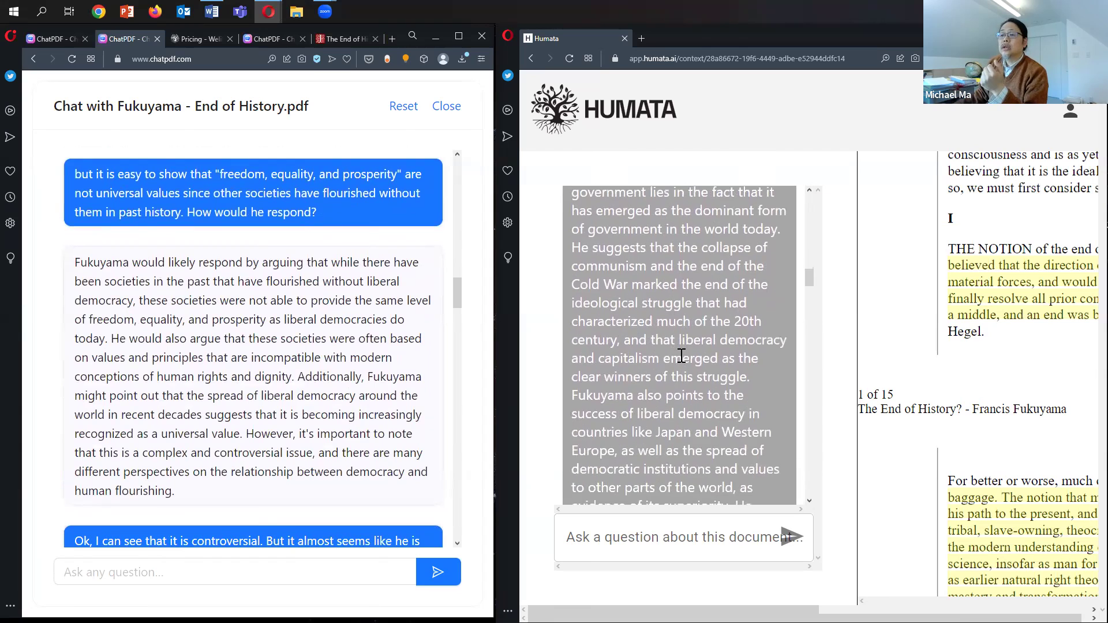
scroll(682, 356, "down", 5)
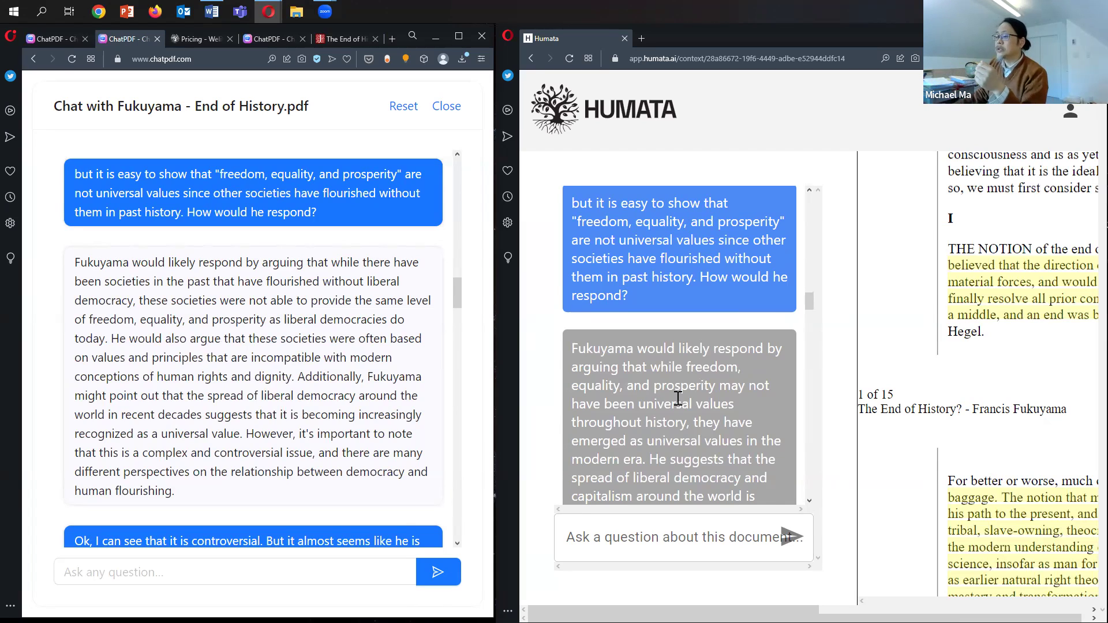
scroll(679, 397, "down", 3)
scroll(680, 397, "down", 1)
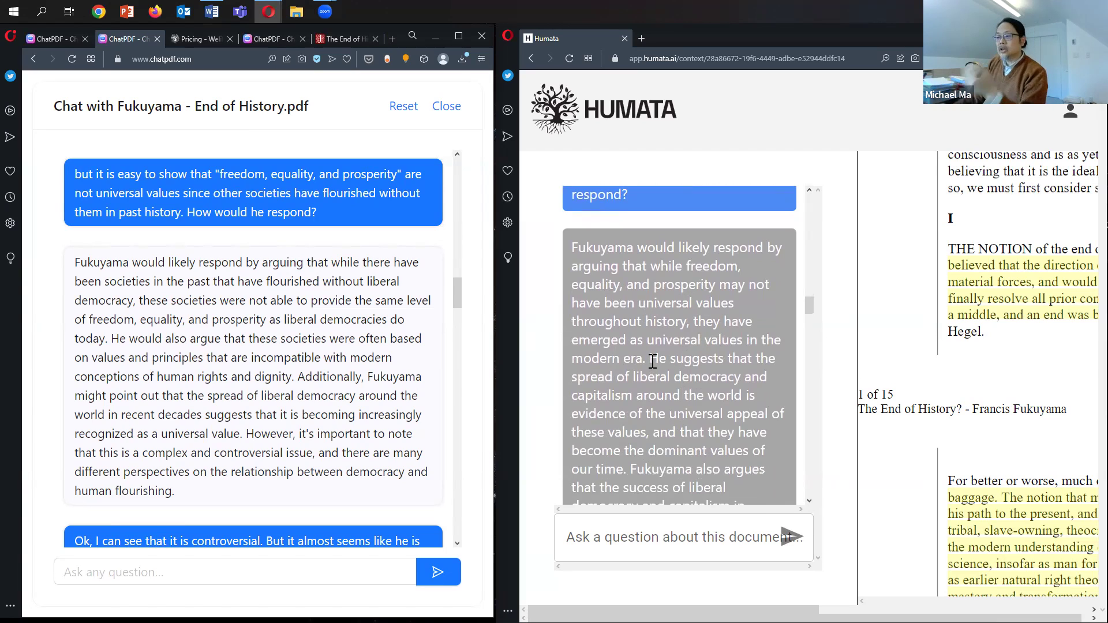
scroll(367, 374, "down", 5)
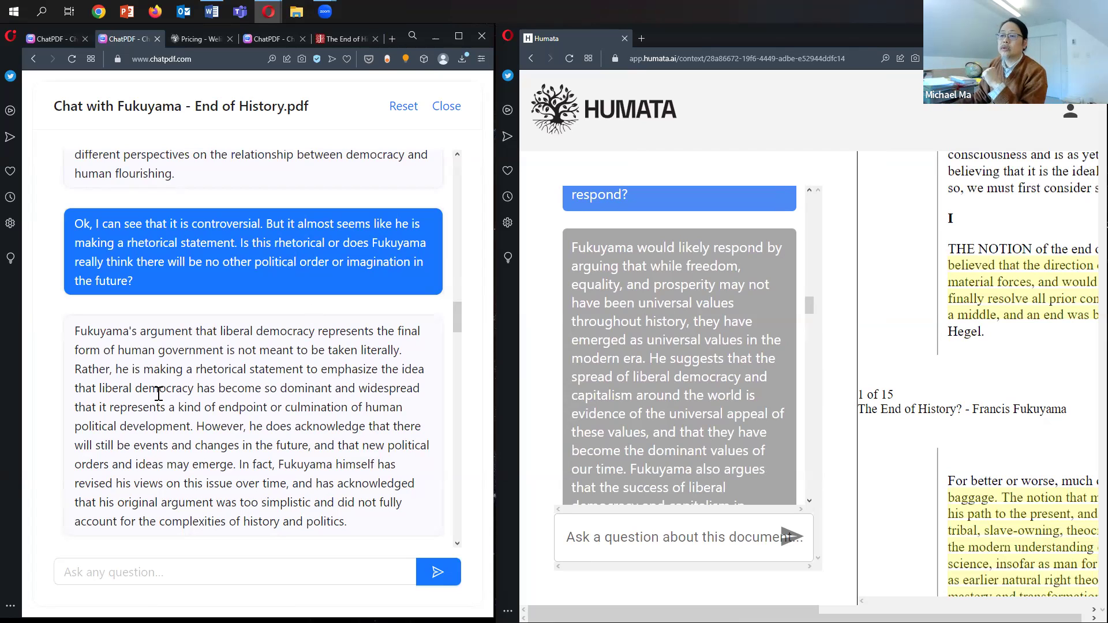
Bring ChatPDF to the revised-view question and Humata to its rhetorical-and-sincere answer.
scroll(160, 420, "down", 2)
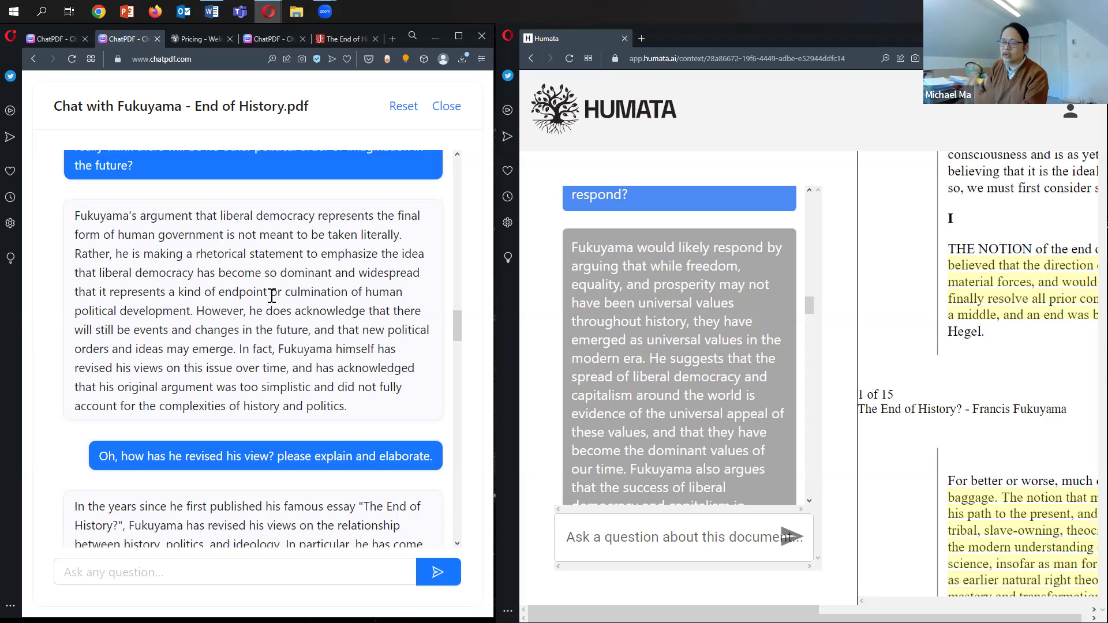
scroll(697, 336, "down", 3)
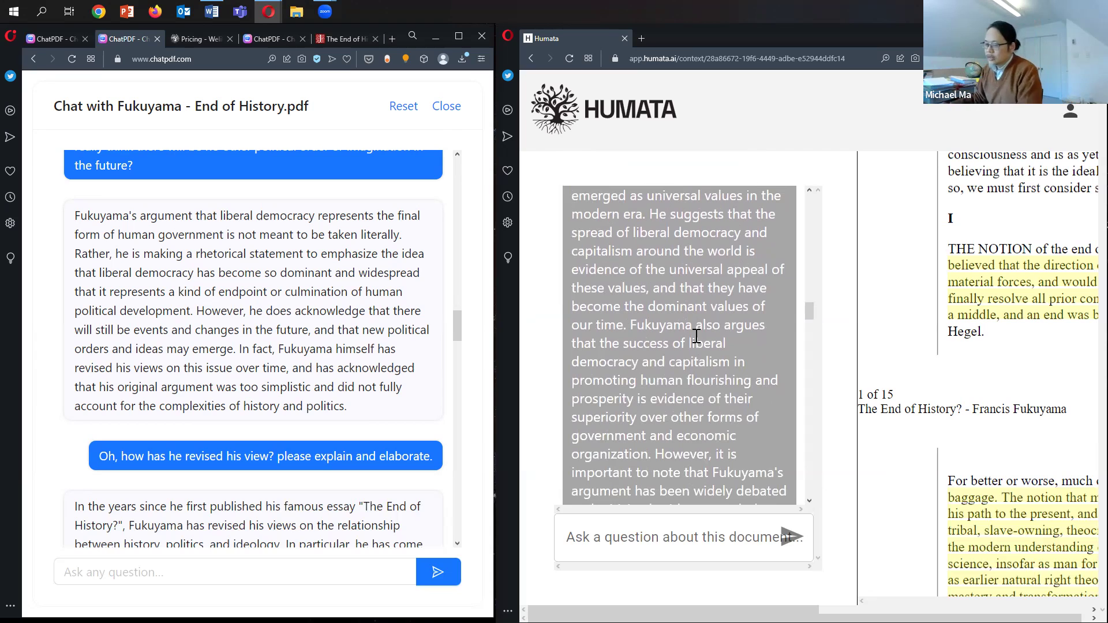
scroll(732, 350, "down", 5)
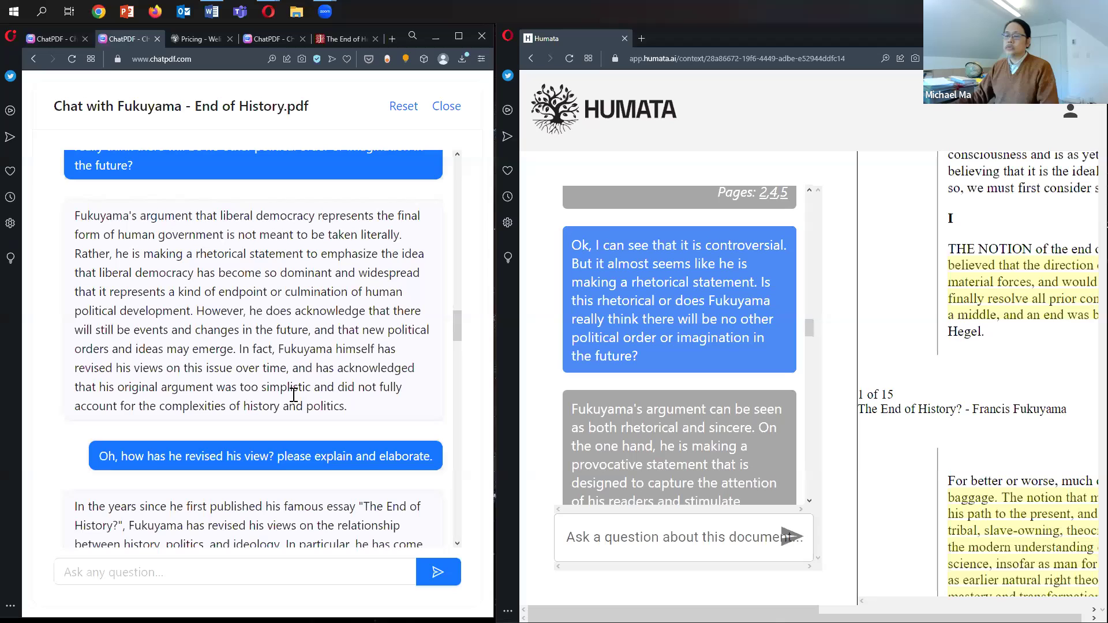
Read Humata's answer calling Fukuyama's claim both rhetorical and sincere.
scroll(334, 318, "up", 2)
scroll(335, 317, "up", 2)
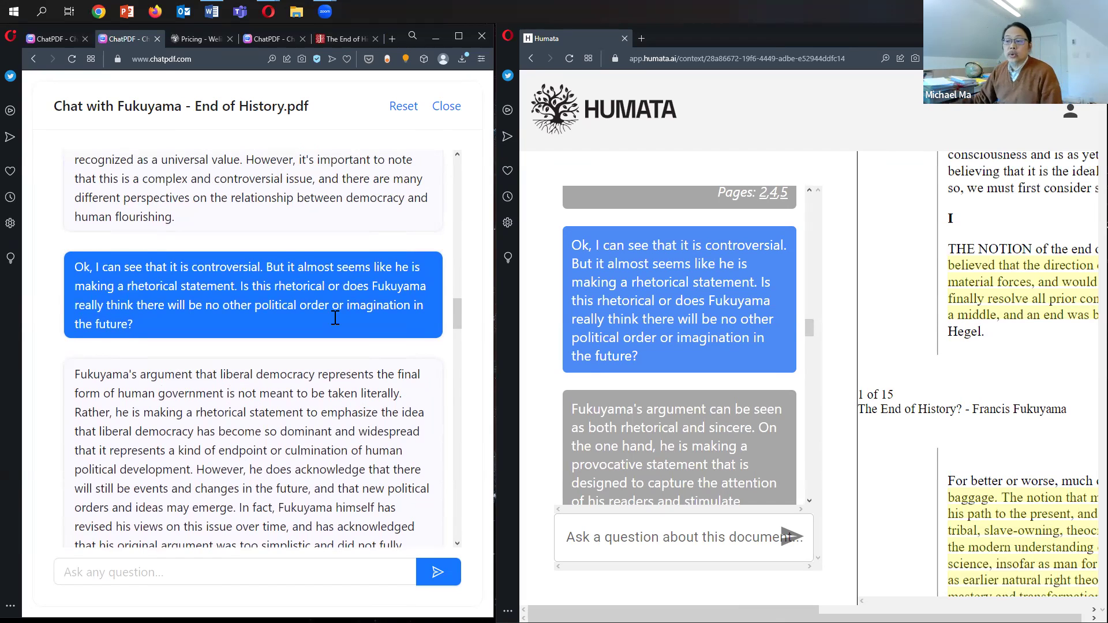
scroll(335, 318, "down", 3)
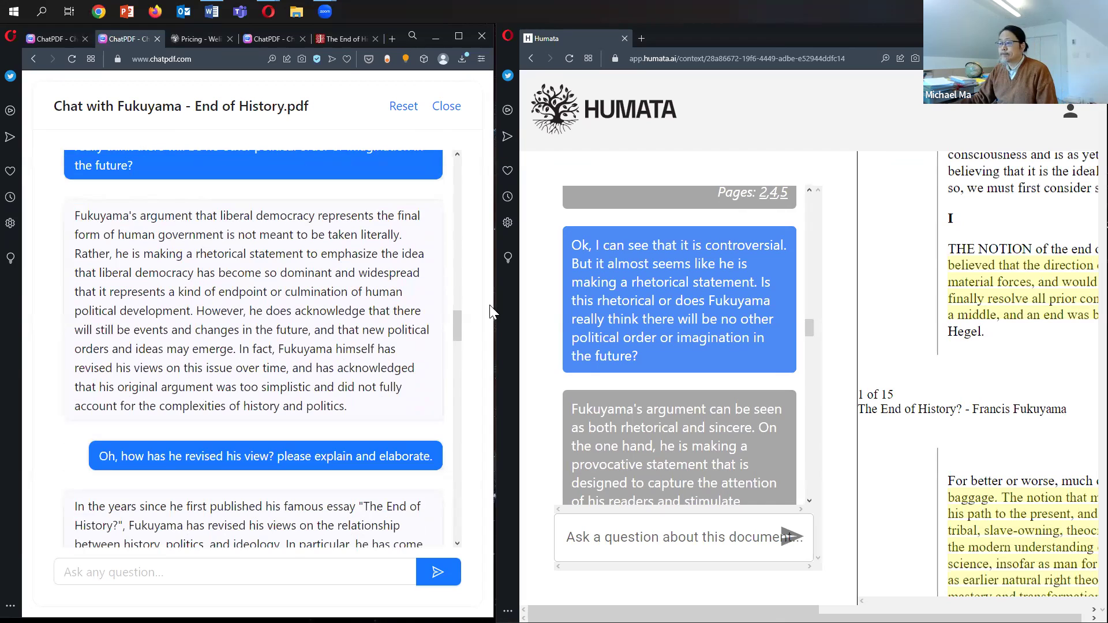
scroll(742, 329, "down", 1)
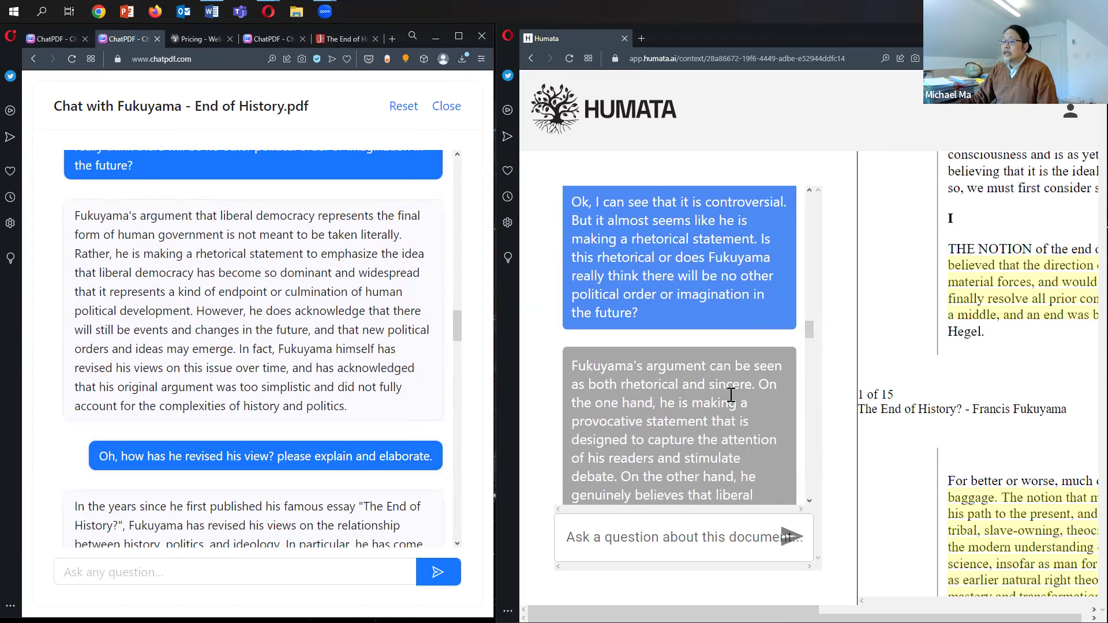
scroll(731, 397, "down", 2)
scroll(731, 396, "down", 1)
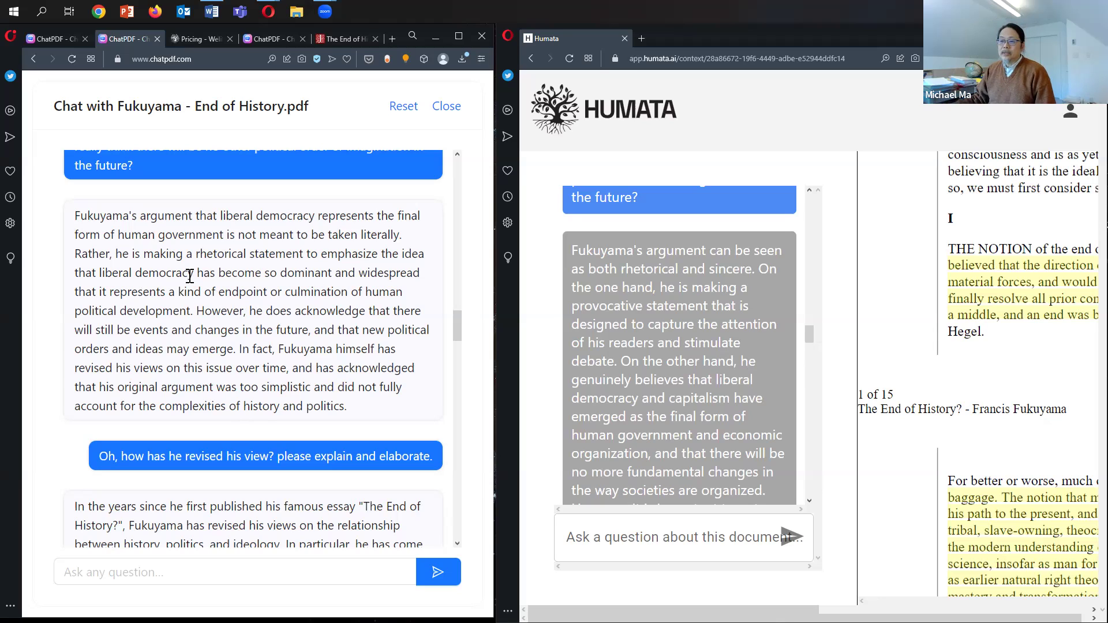
Highlight ChatPDF's rhetorical-statement answer, then shift Humata's pane to show only the PDF.
left_click_drag(85, 209, 396, 404)
left_click(317, 315)
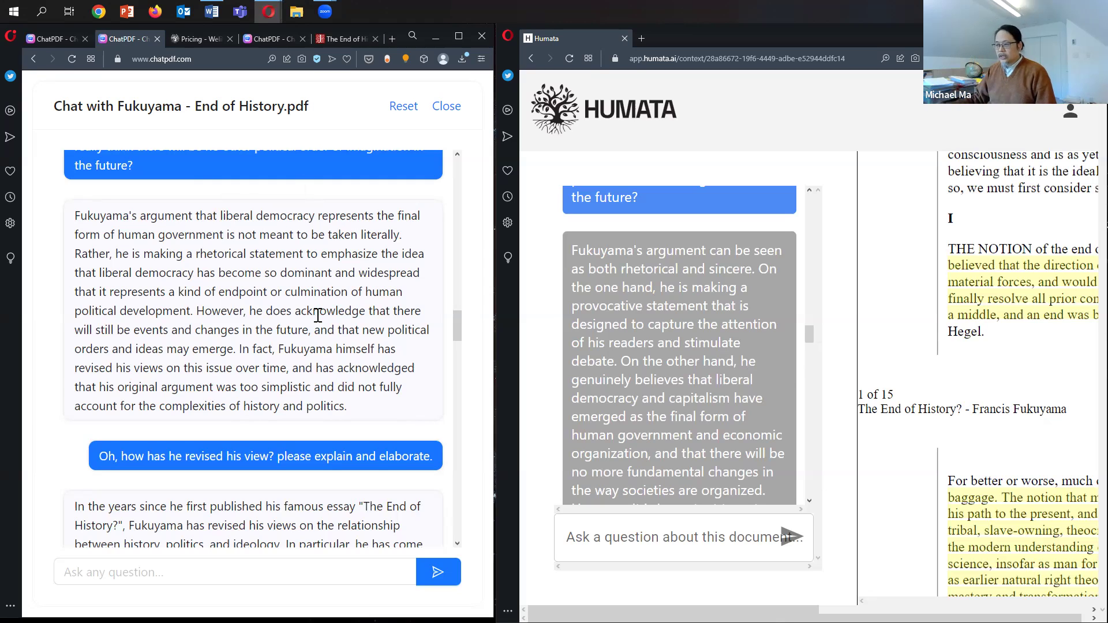
left_click(658, 320)
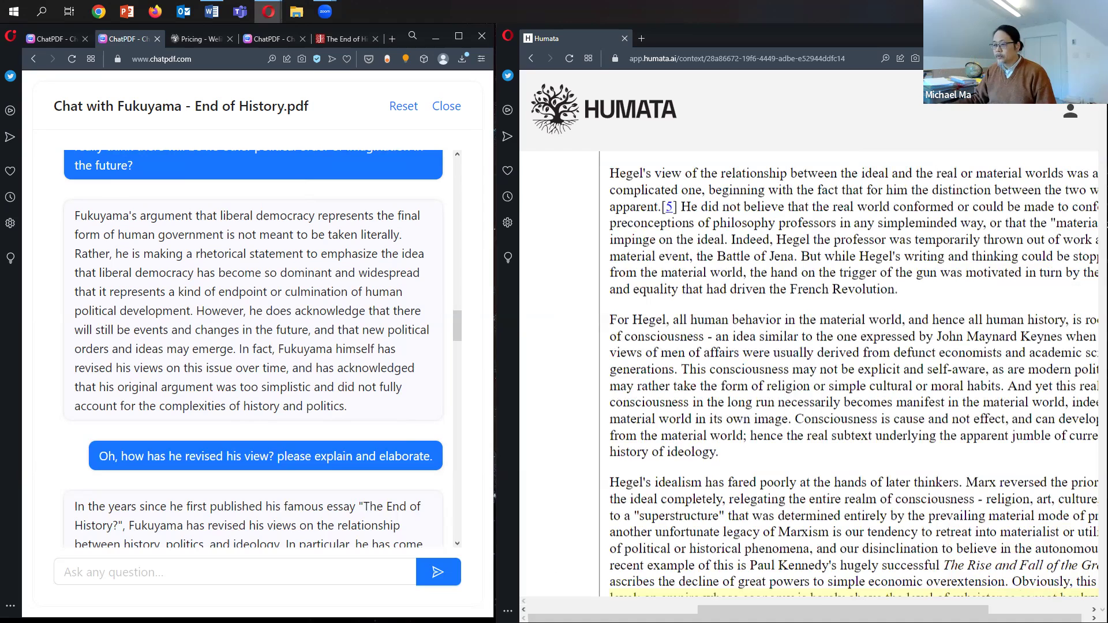
Restore Humata's chat and read ChatPDF's reply, highlighting the sentence on Fukuyama's revised views.
left_click(528, 609)
scroll(654, 350, "down", 3)
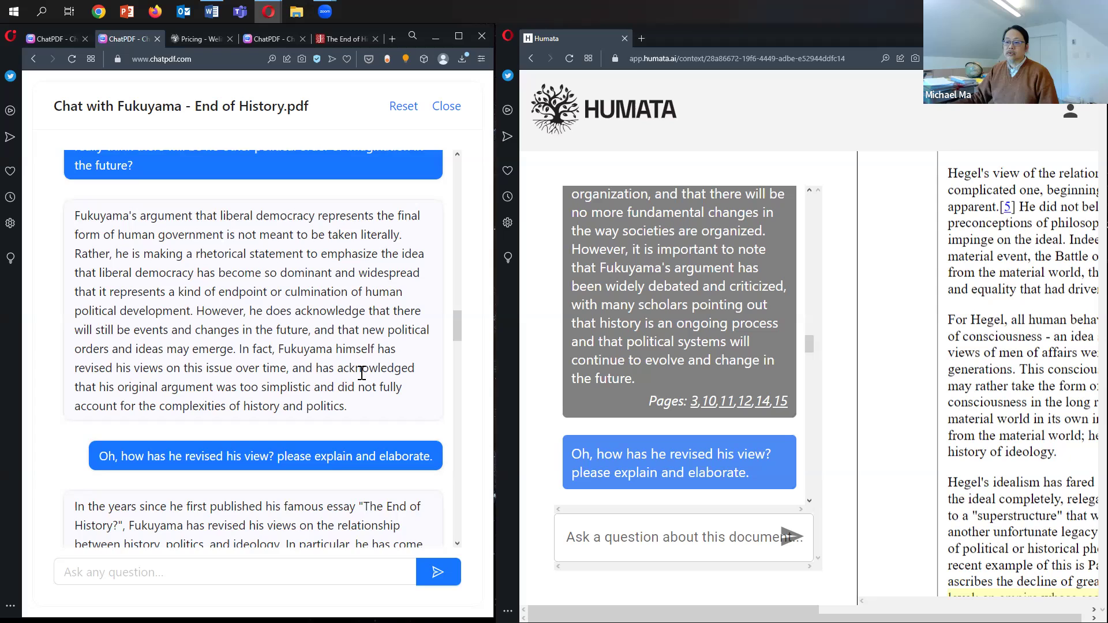
scroll(361, 370, "down", 3)
scroll(233, 372, "down", 1)
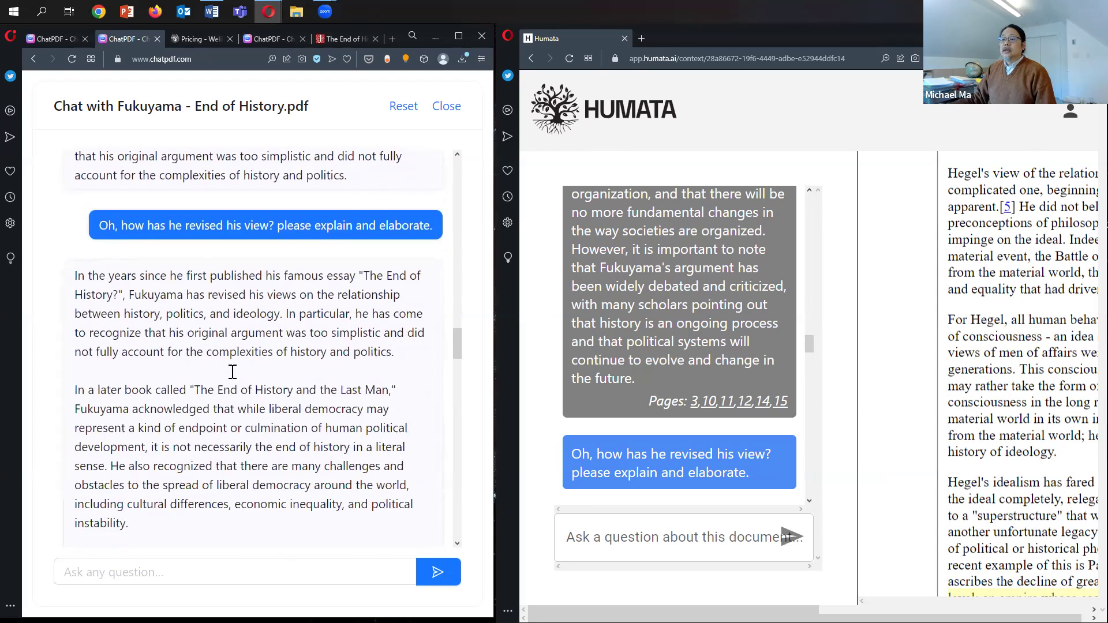
scroll(233, 372, "up", 5)
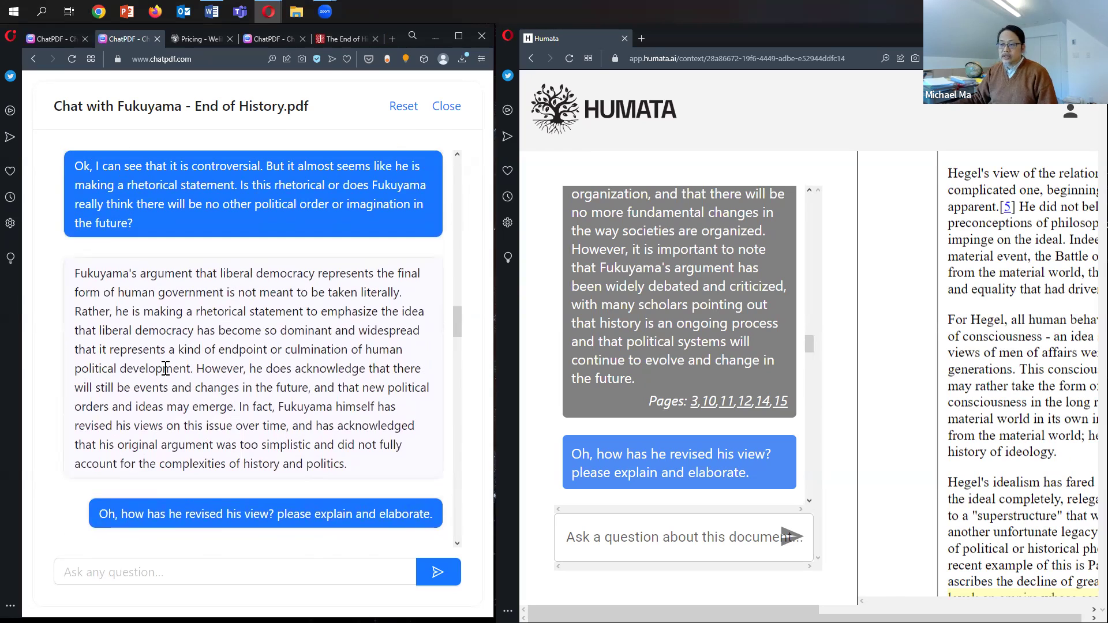
left_click_drag(240, 407, 349, 467)
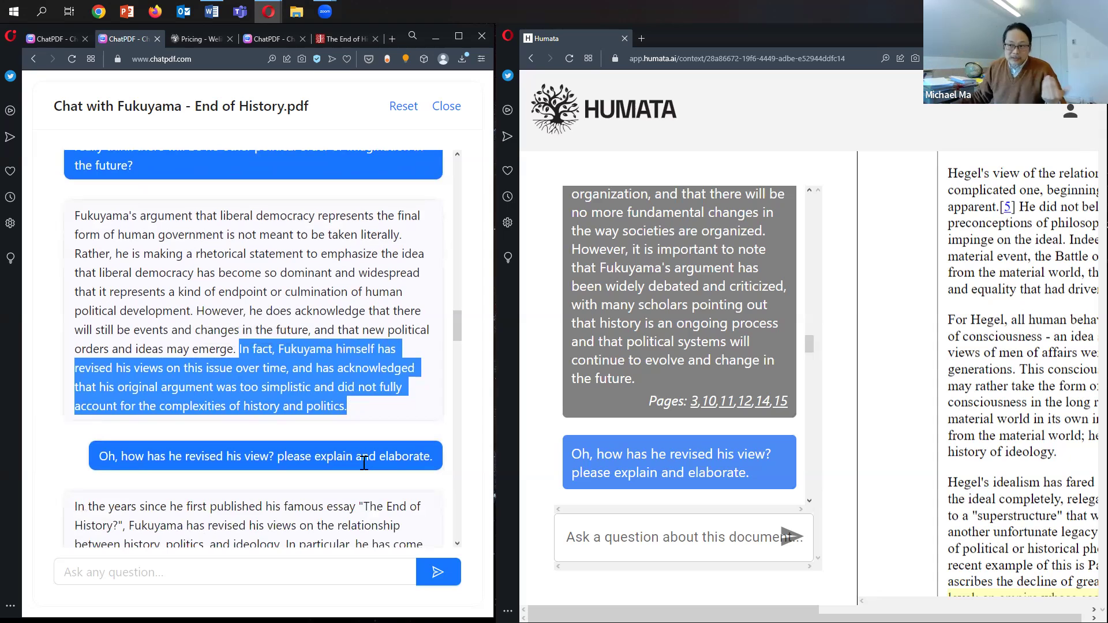
left_click(273, 462)
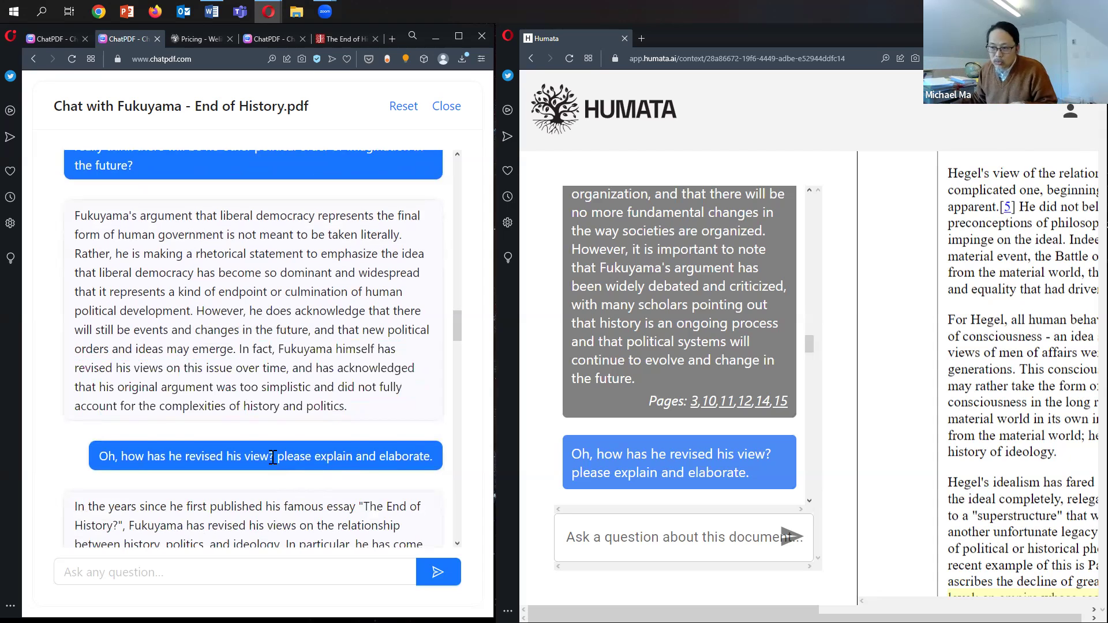
Reach Humata's reply: the 1989 argument was too simplistic, citing The Origins of Political Order (2011).
scroll(364, 421, "down", 4)
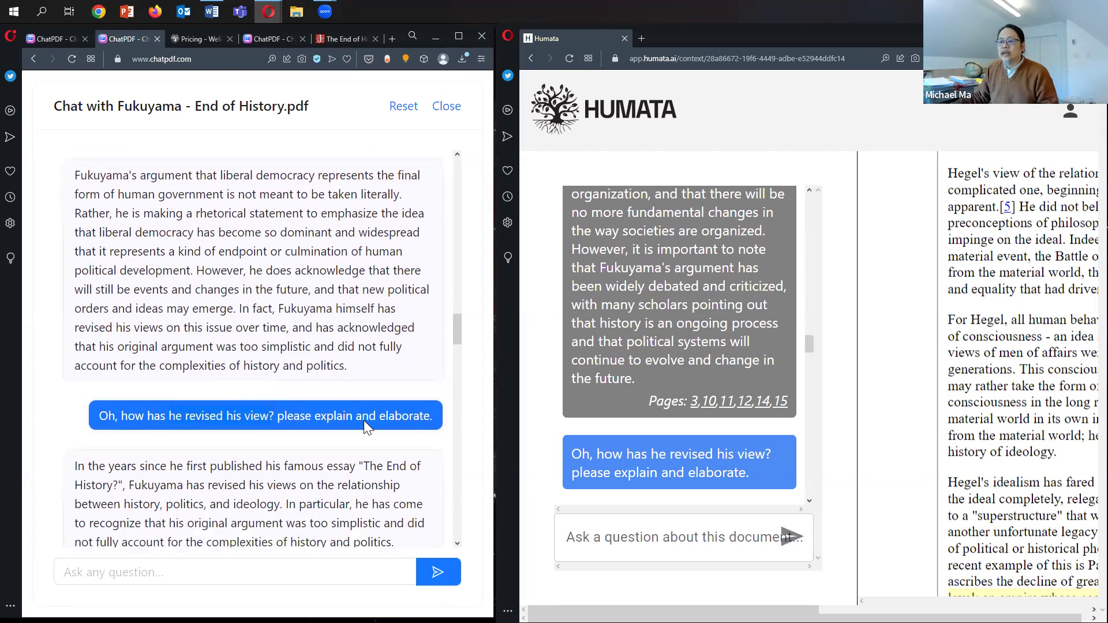
scroll(364, 420, "down", 2)
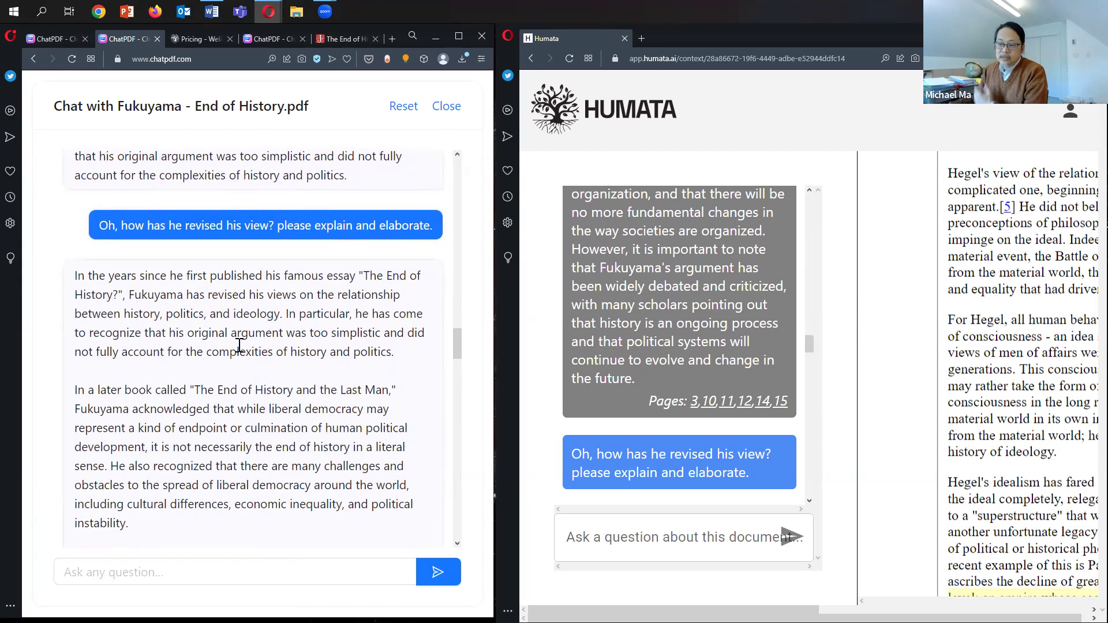
scroll(246, 340, "down", 1)
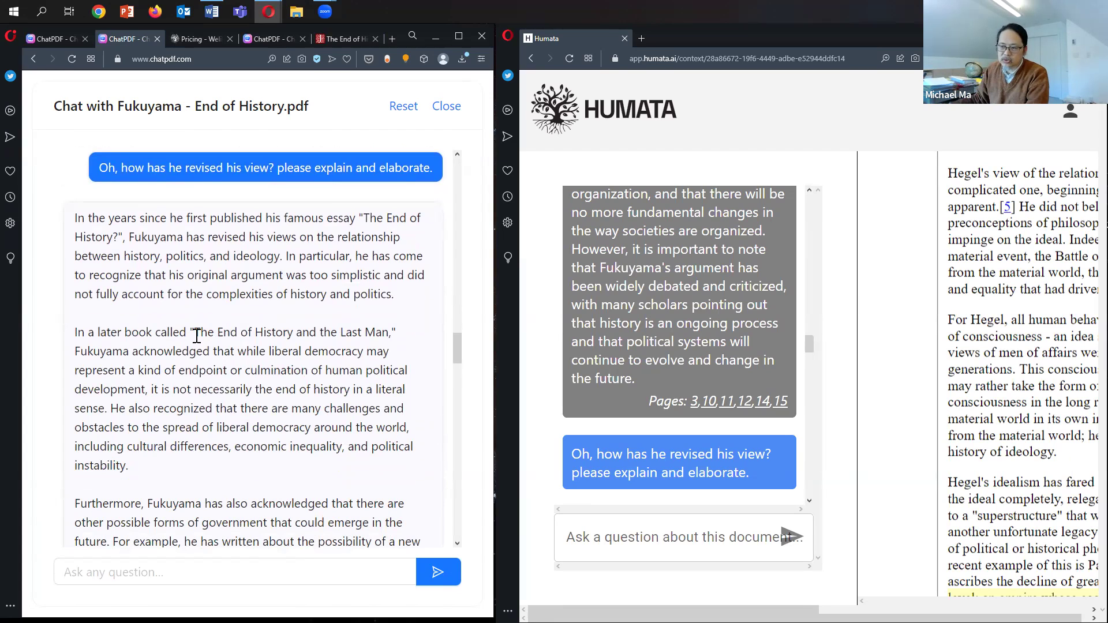
scroll(197, 336, "down", 3)
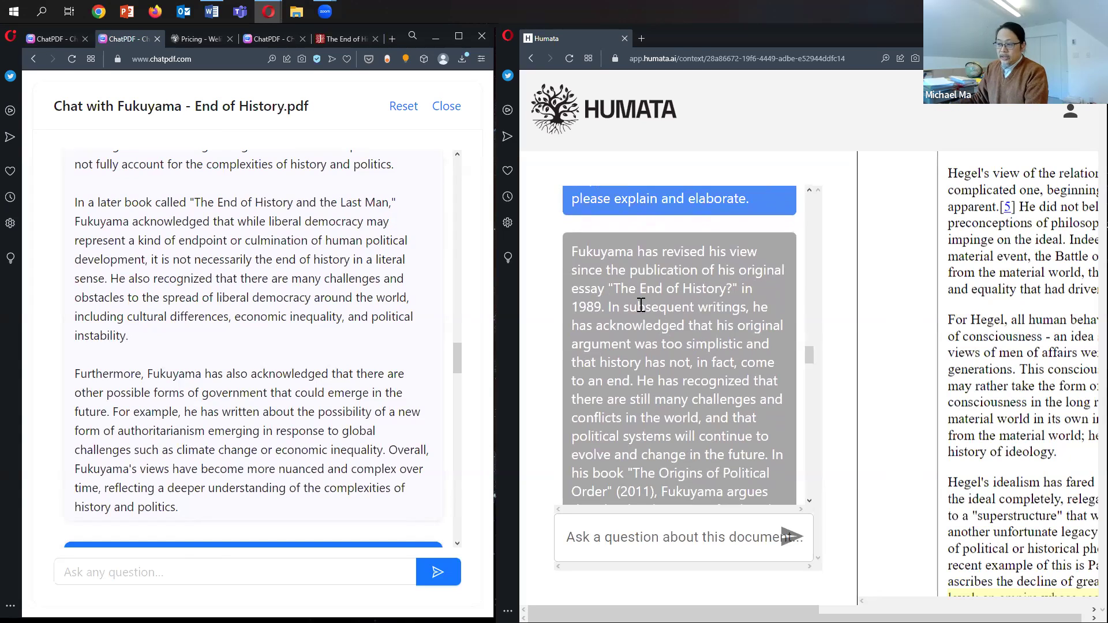
Highlight '1989' and 'The Origins of Political Order' in Humata's answer.
left_click_drag(603, 304, 662, 271)
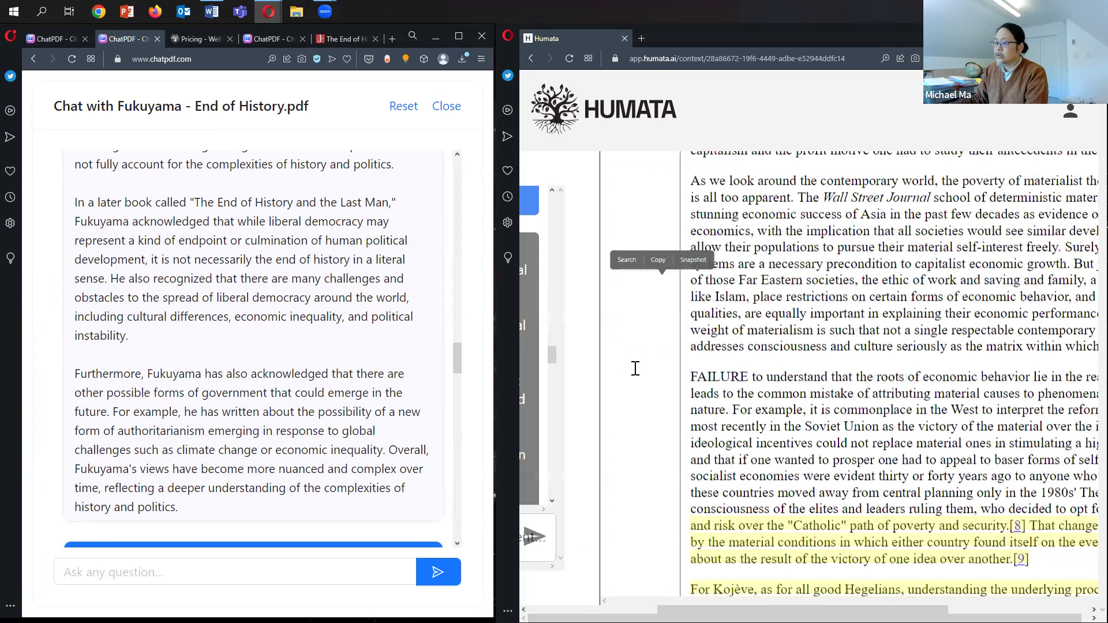
scroll(666, 300, "down", 1)
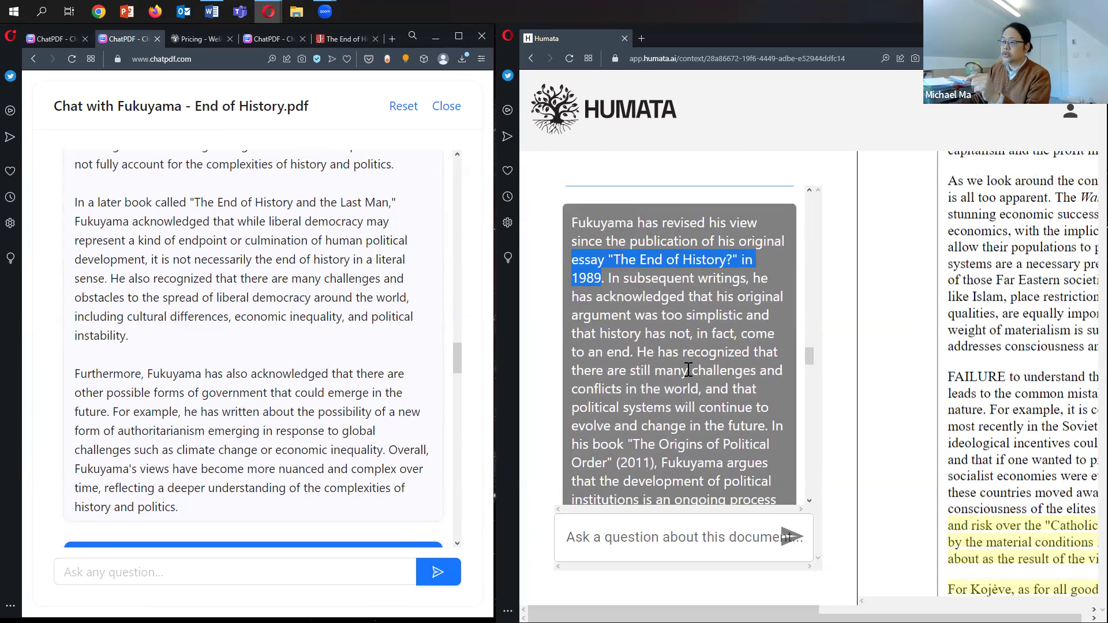
scroll(646, 375, "down", 3)
scroll(646, 376, "down", 2)
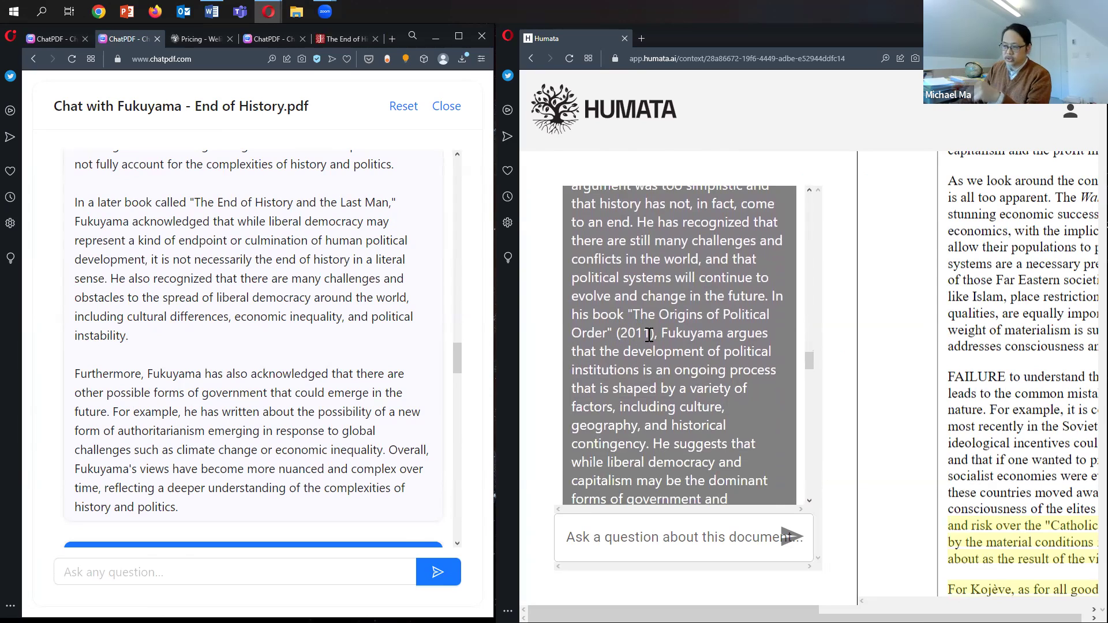
left_click_drag(658, 333, 628, 315)
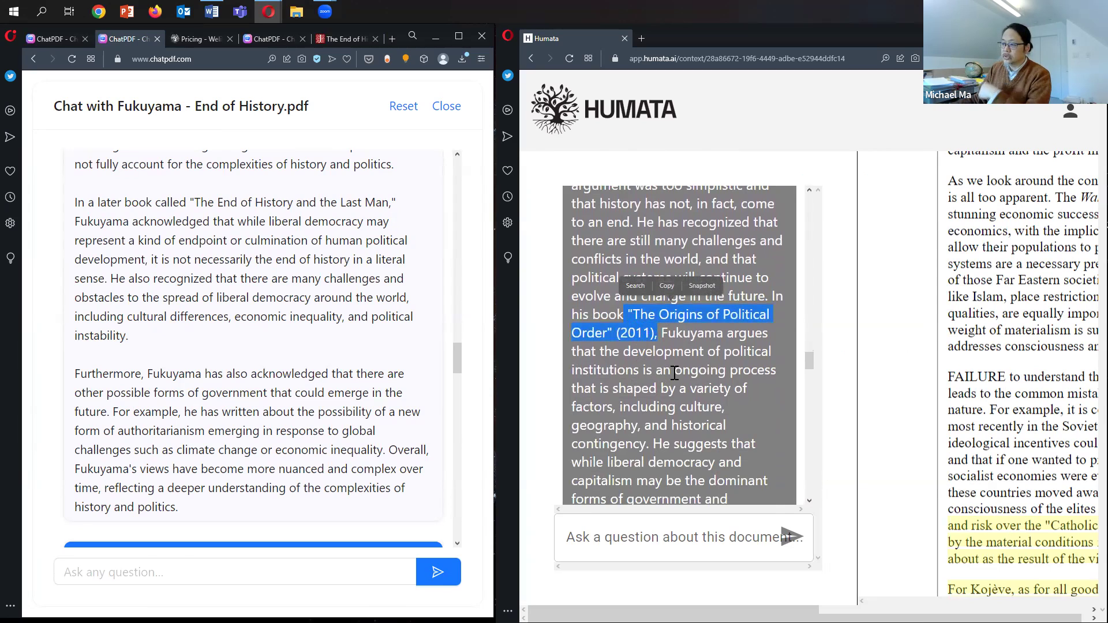
Read ChatPDF's reply that Fukuyama is refining, not arguing against, his original thesis.
scroll(698, 353, "down", 1)
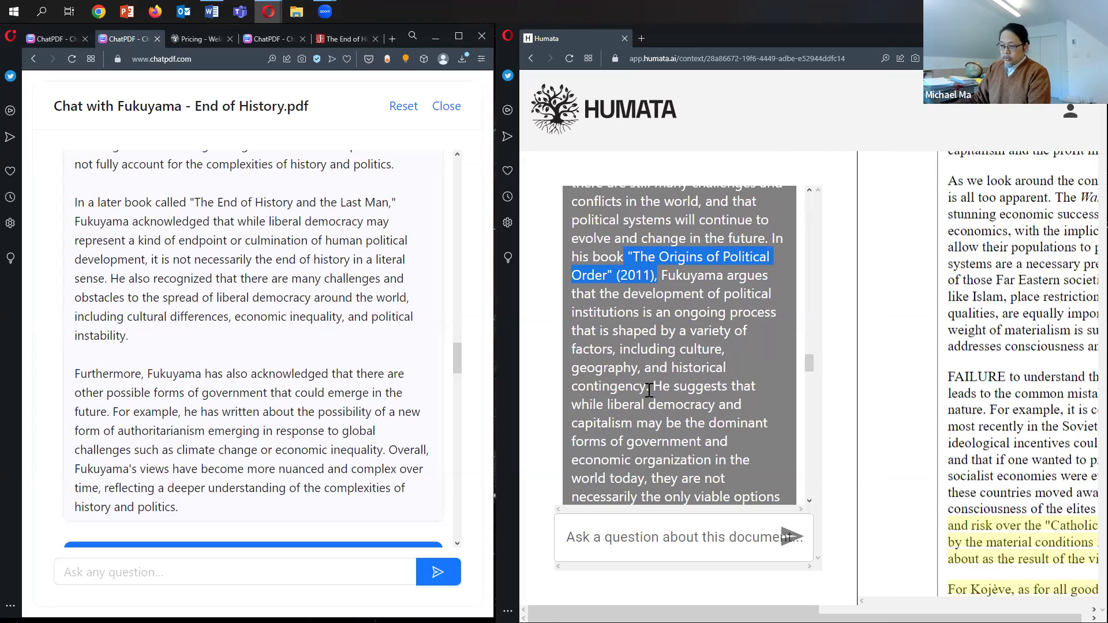
scroll(727, 403, "down", 2)
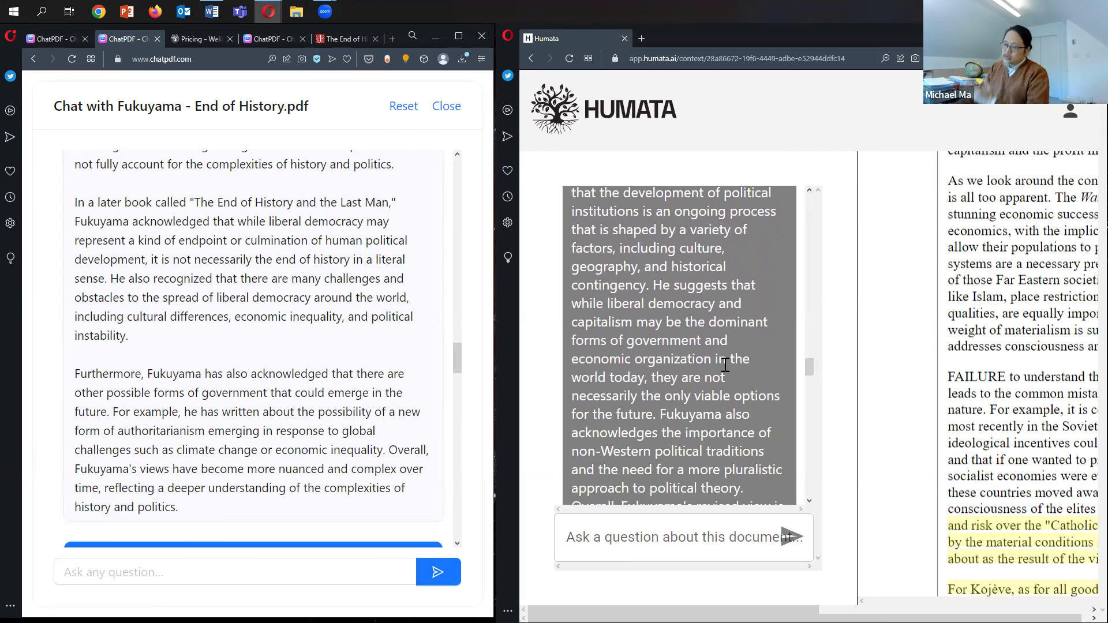
scroll(345, 369, "down", 4)
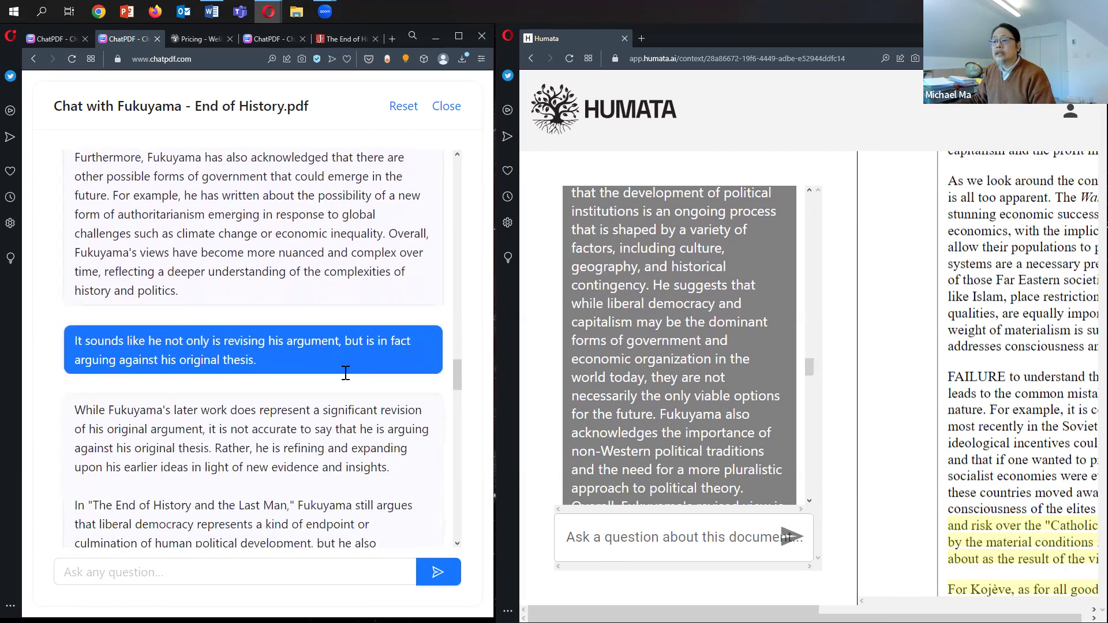
Highlight the opening paragraph of ChatPDF's reply to review it, then clear the highlight.
scroll(345, 372, "down", 2)
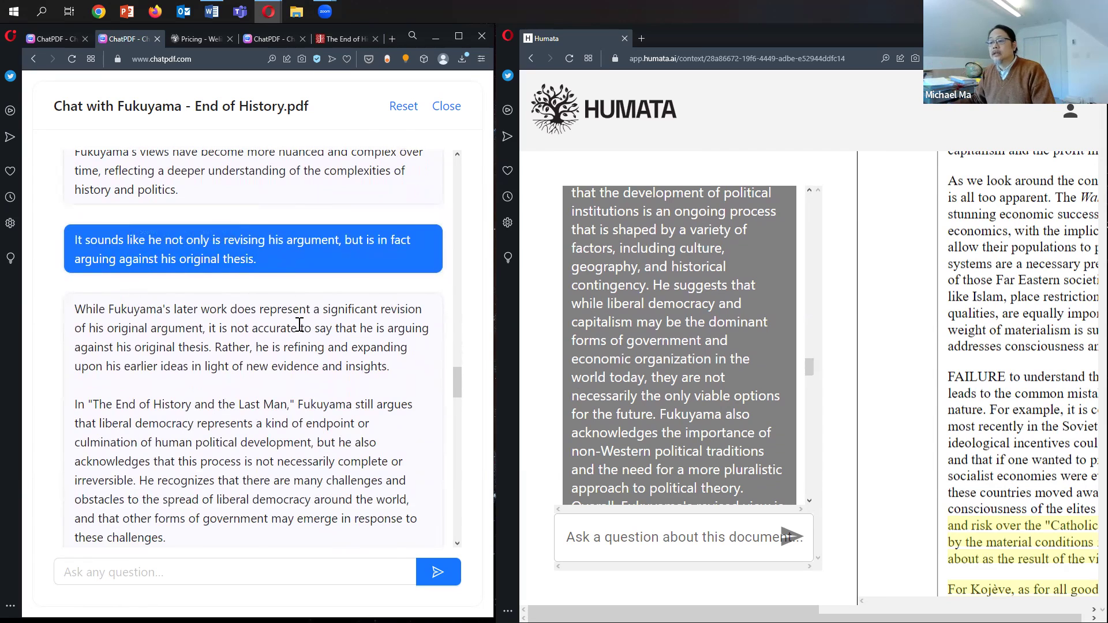
scroll(299, 325, "down", 1)
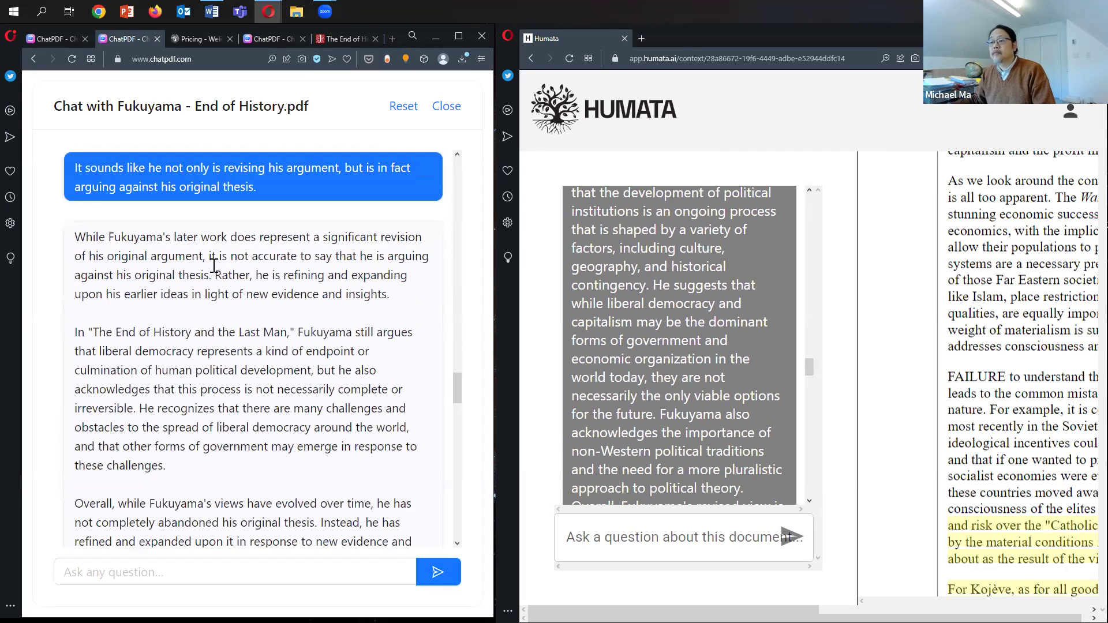
left_click_drag(78, 233, 398, 312)
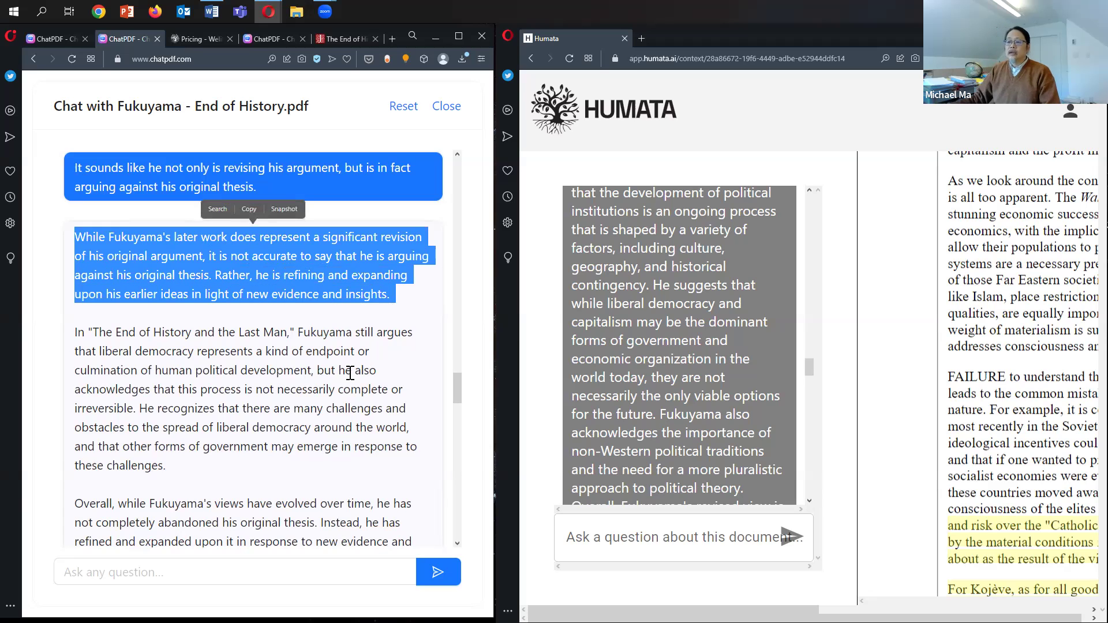
left_click(327, 384)
scroll(327, 384, "down", 3)
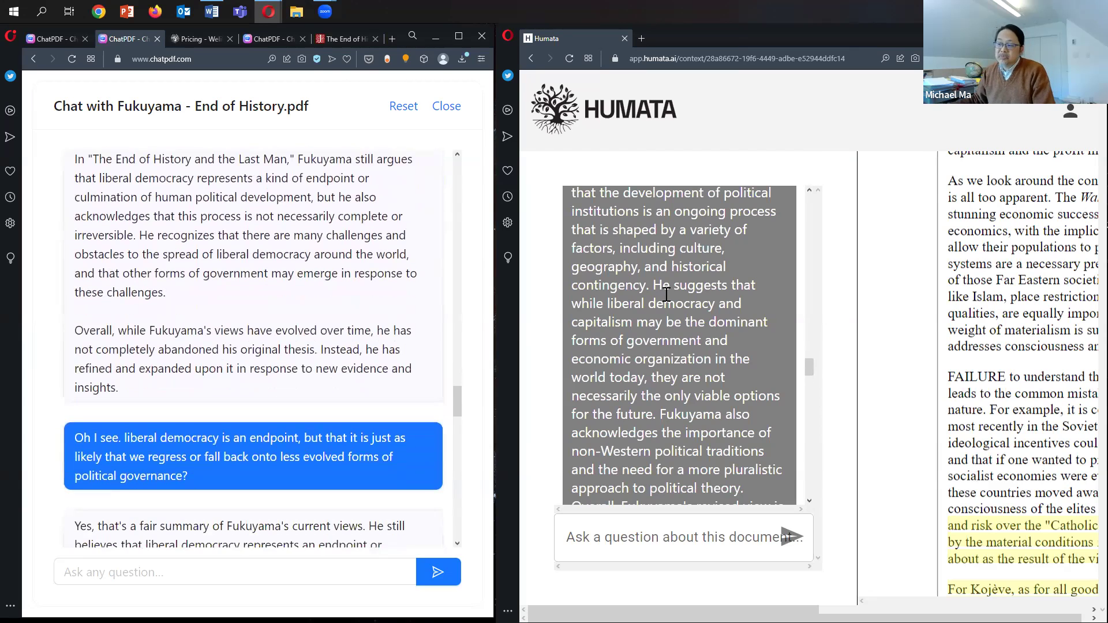
Scroll down through Humata's new answers to both earlier follow-up questions.
scroll(667, 295, "down", 9)
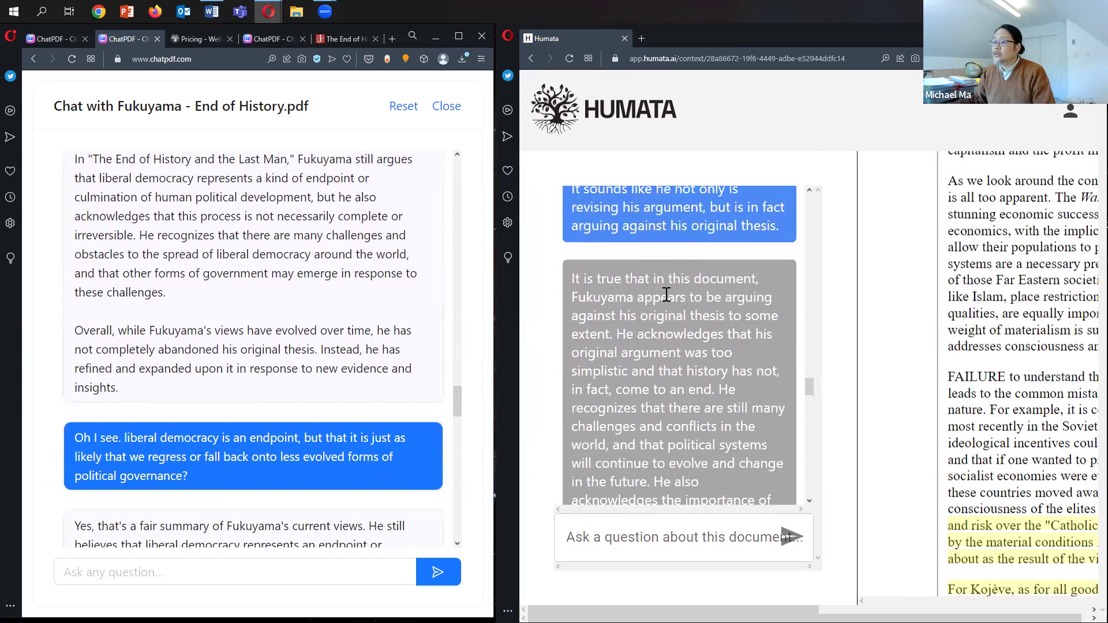
scroll(666, 295, "down", 1)
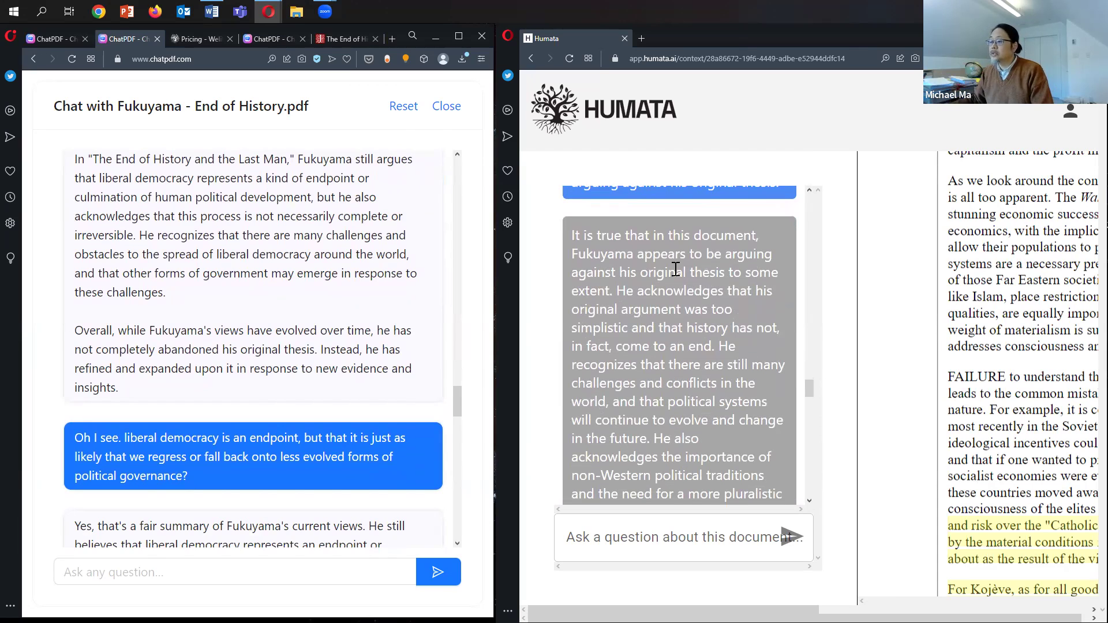
scroll(687, 311, "down", 2)
scroll(687, 311, "down", 3)
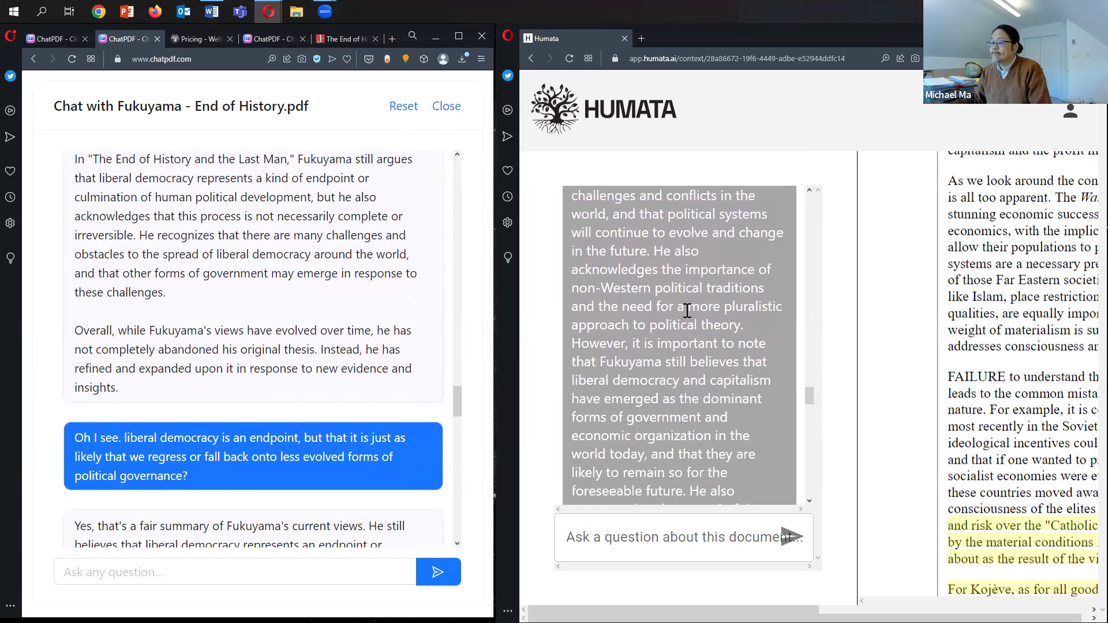
scroll(259, 304, "down", 4)
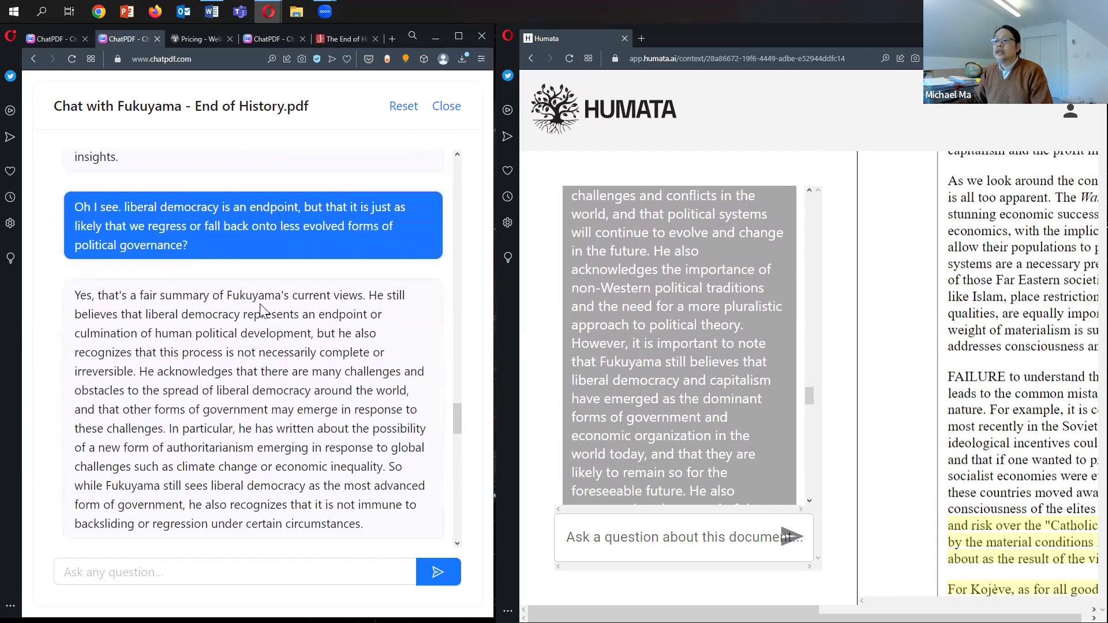
scroll(303, 299, "down", 1)
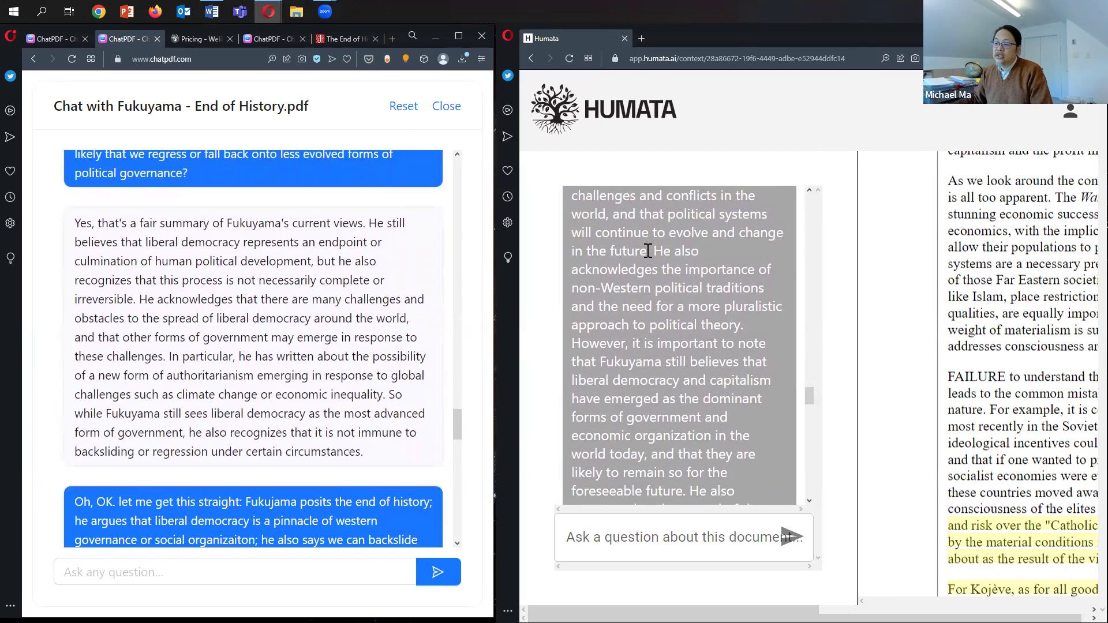
scroll(649, 251, "down", 10)
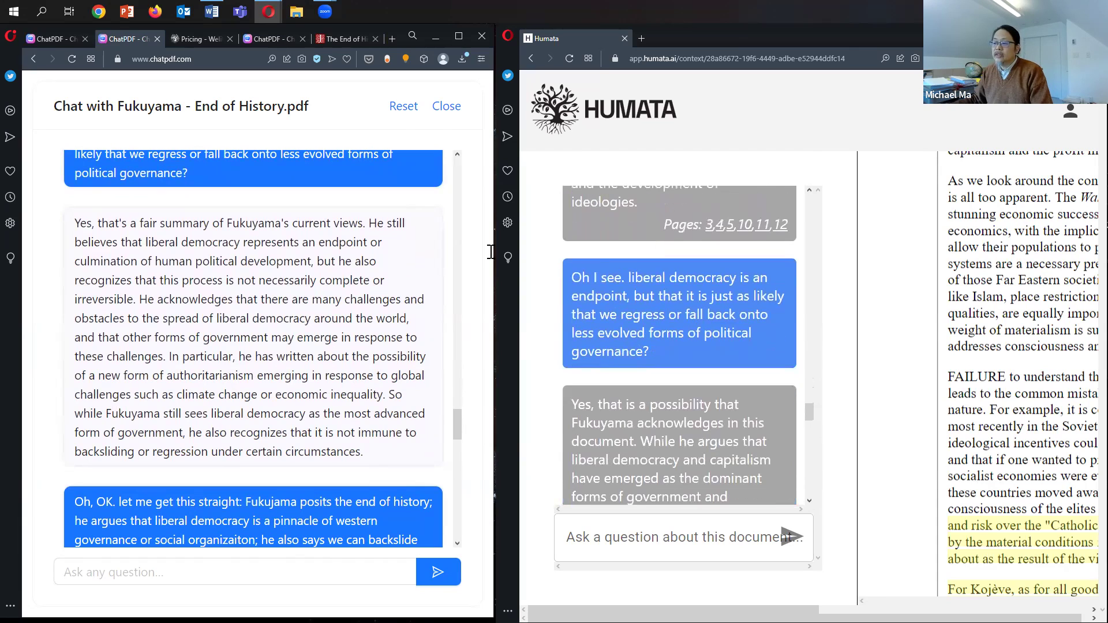